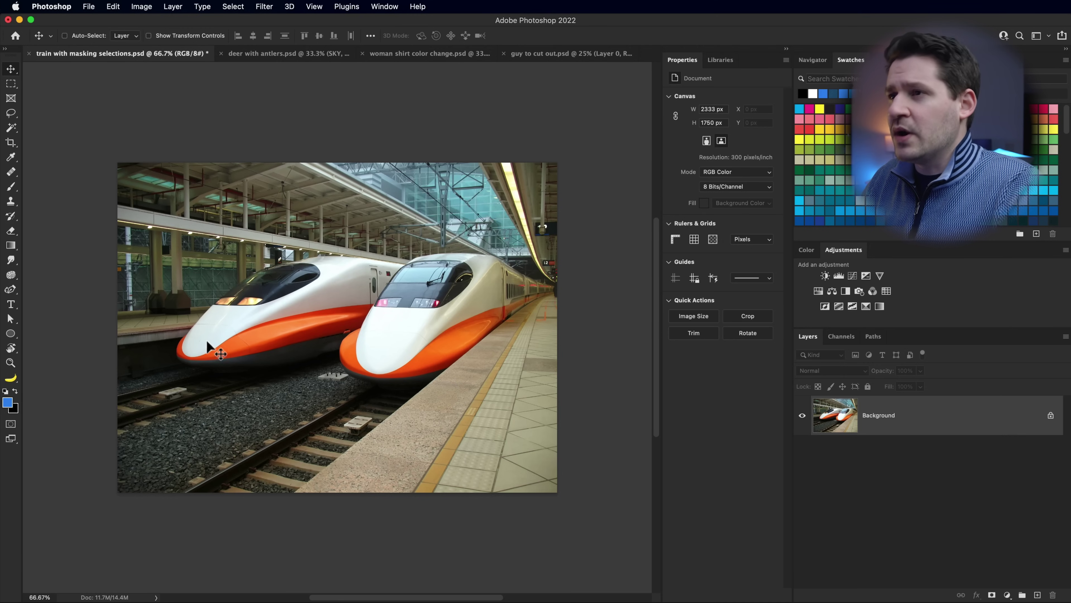
Step: Load the saved Train Color channel as a new selection around the left train's orange stripe
key("z")
left_click(258, 338)
scroll(227, 335, "left", 3)
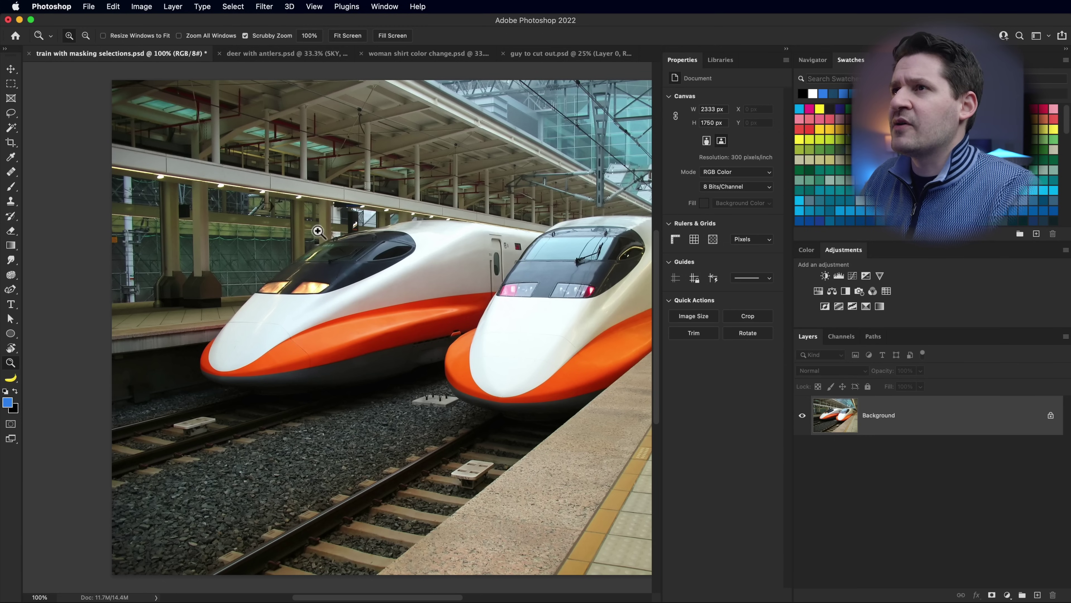
left_click(232, 7)
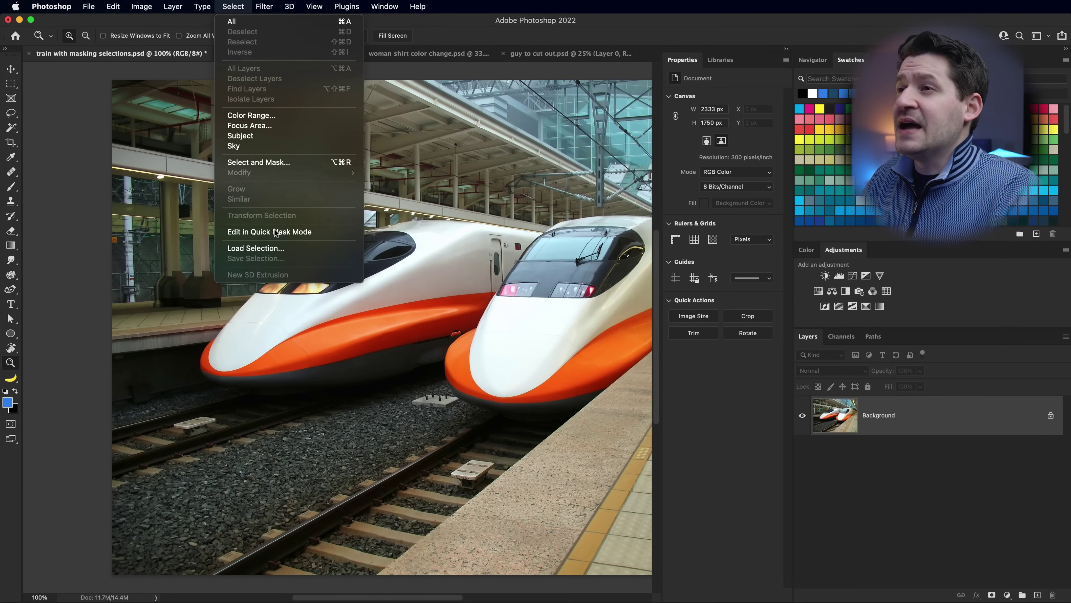
left_click(272, 249)
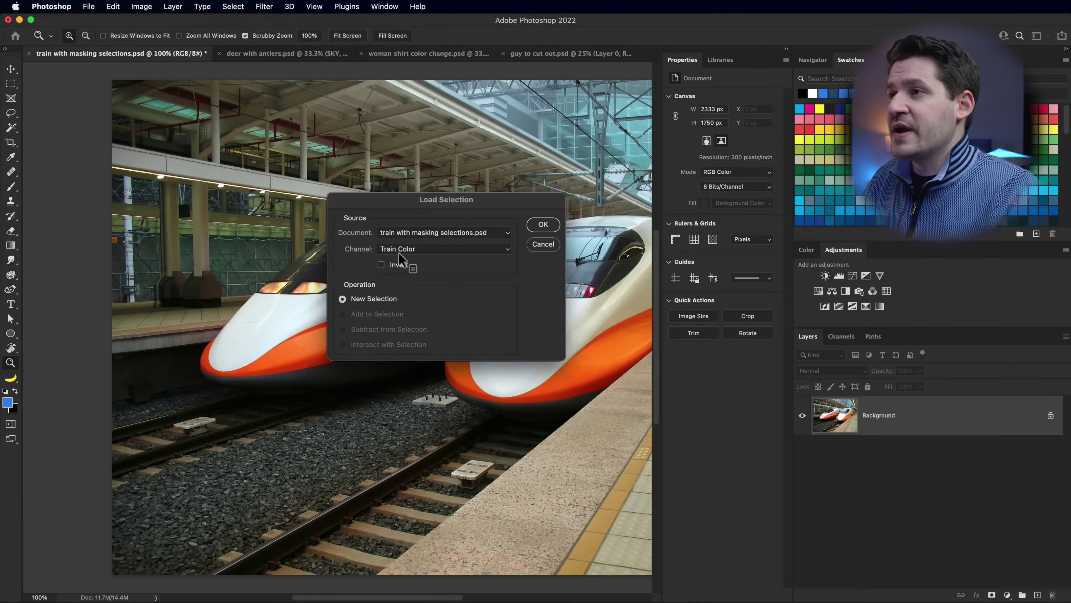
left_click(543, 225)
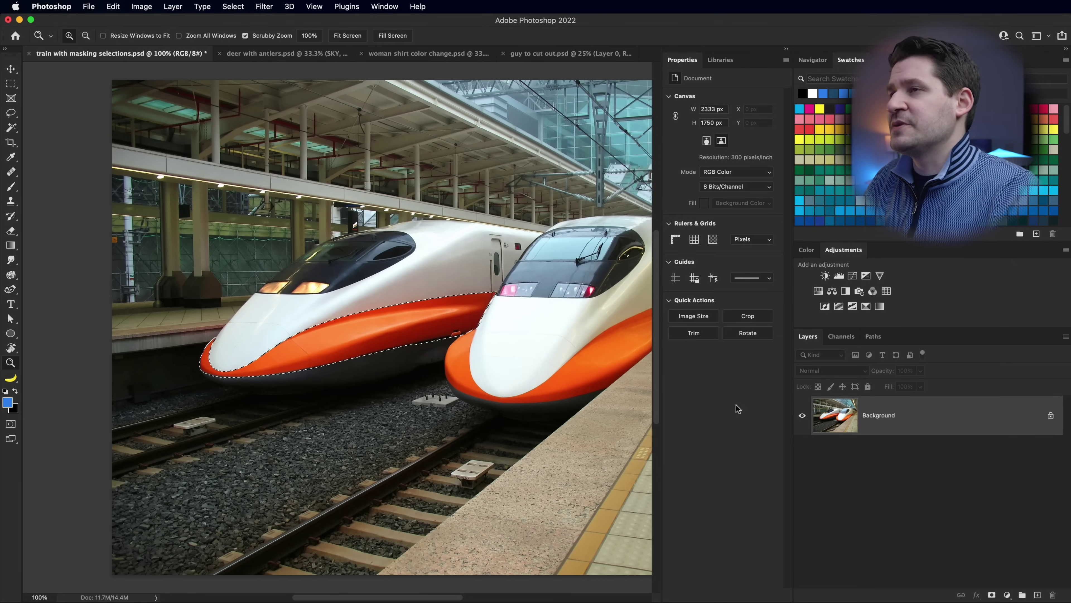
Step: Create a solid color fill layer named Train Color from the selection and give it a dark blue color
left_click(172, 6)
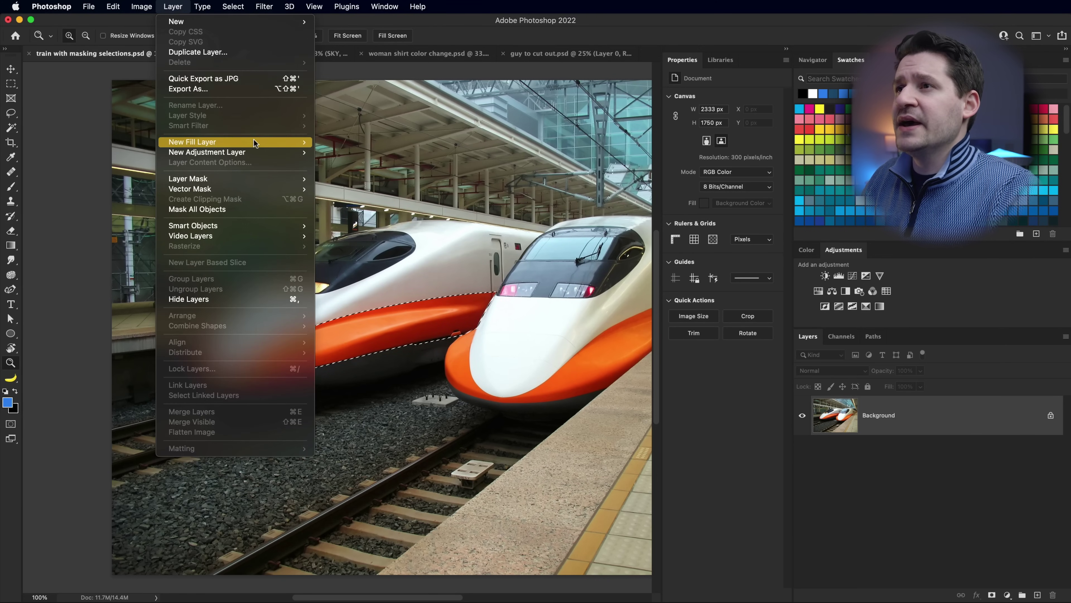
mouse_move(236, 142)
left_click(337, 142)
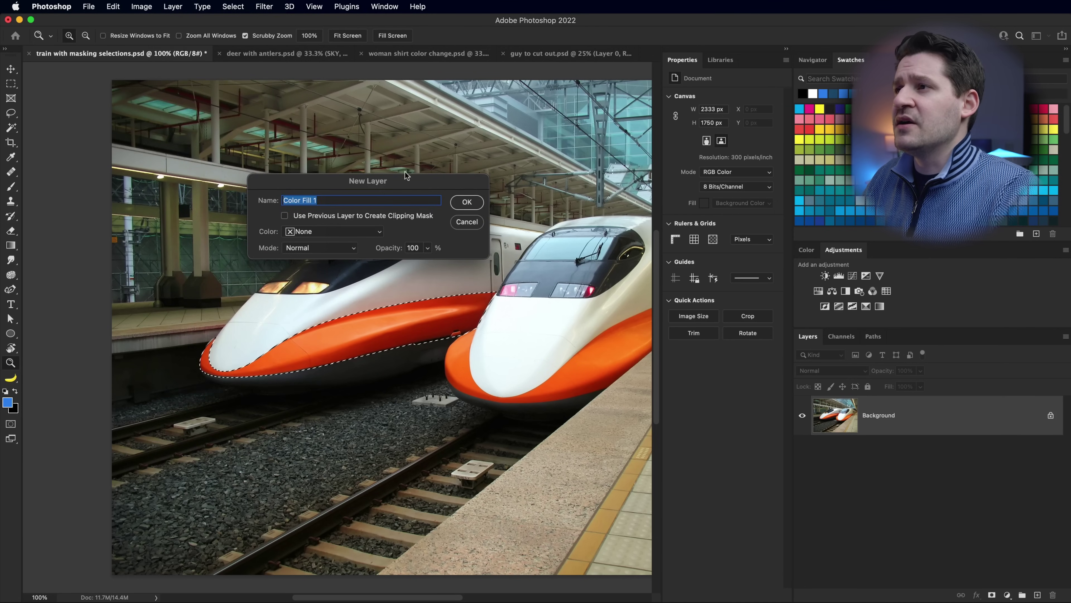
type("Train Color")
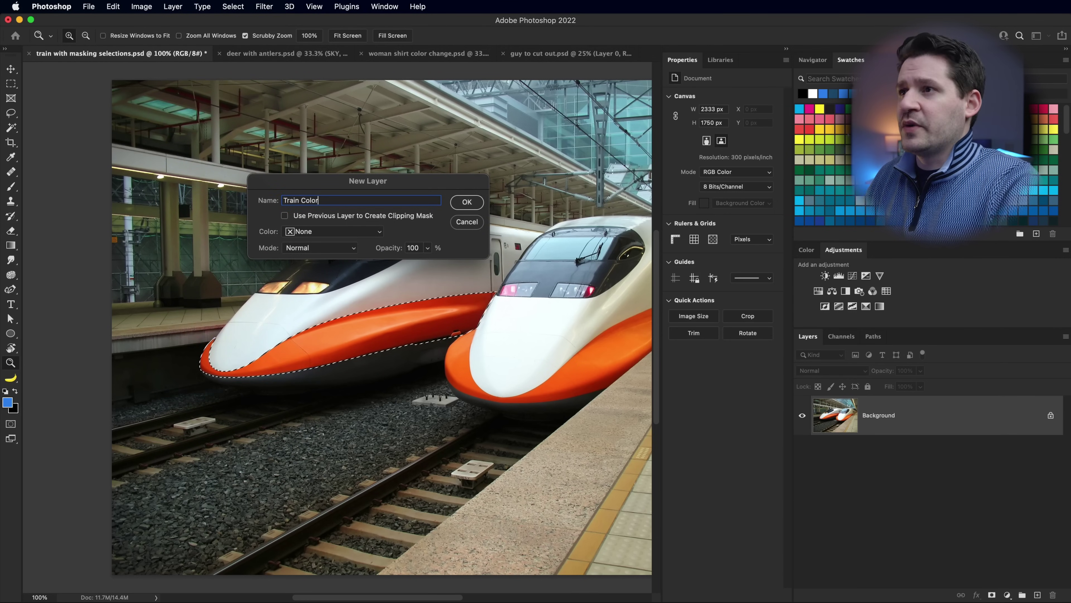
key("Return")
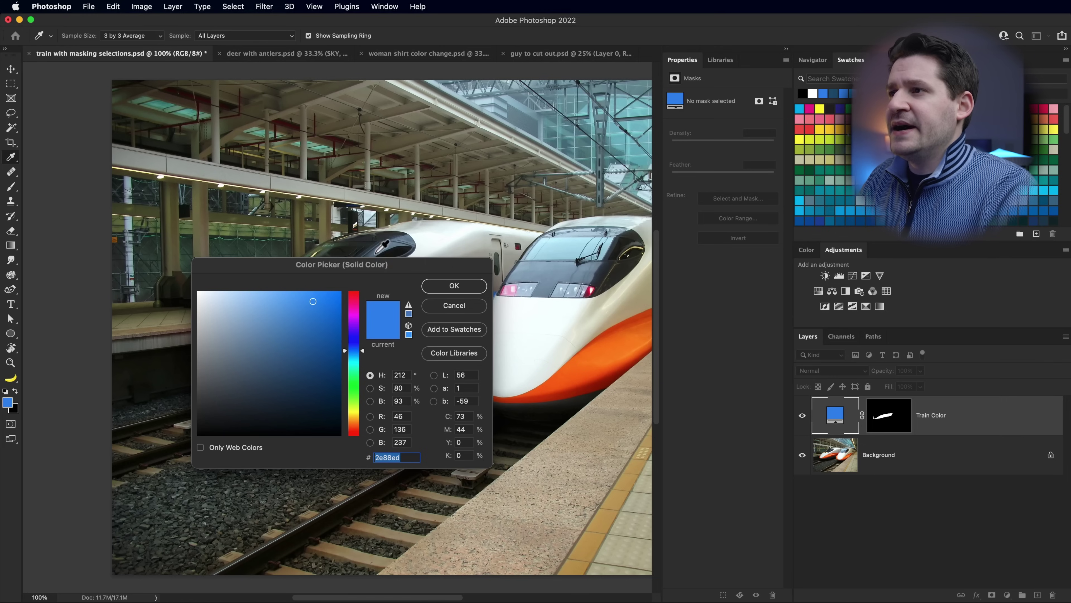
left_click_drag(388, 264, 631, 207)
left_click_drag(562, 299, 537, 308)
left_click(694, 228)
key("z")
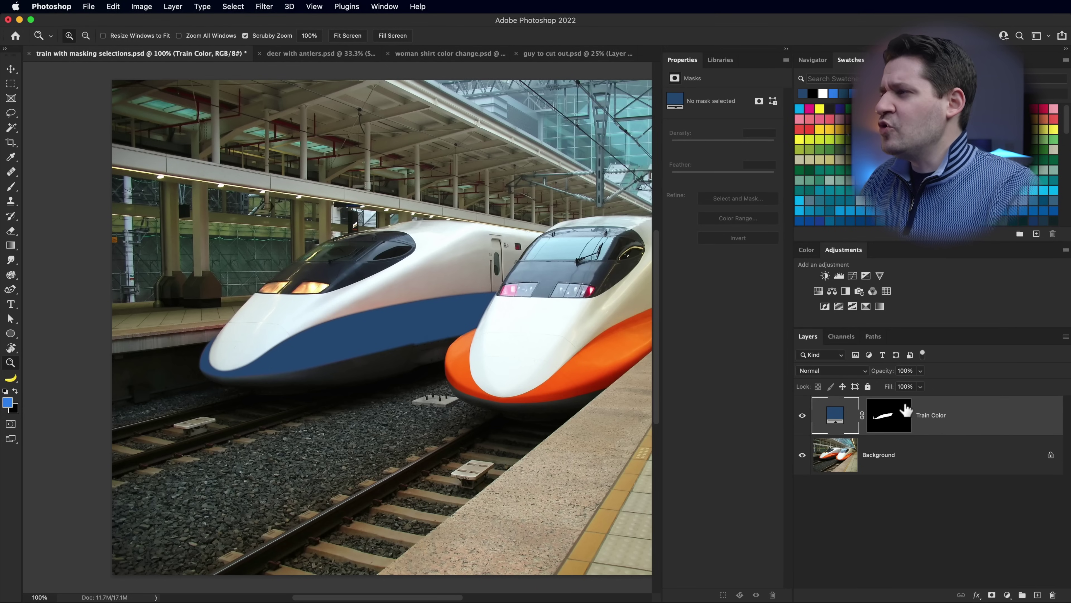
Step: Temporarily disable the Train Color layer's mask to view the full blue fill, and re-enable the mask
left_click(905, 413, "shift")
left_click(331, 452, "alt")
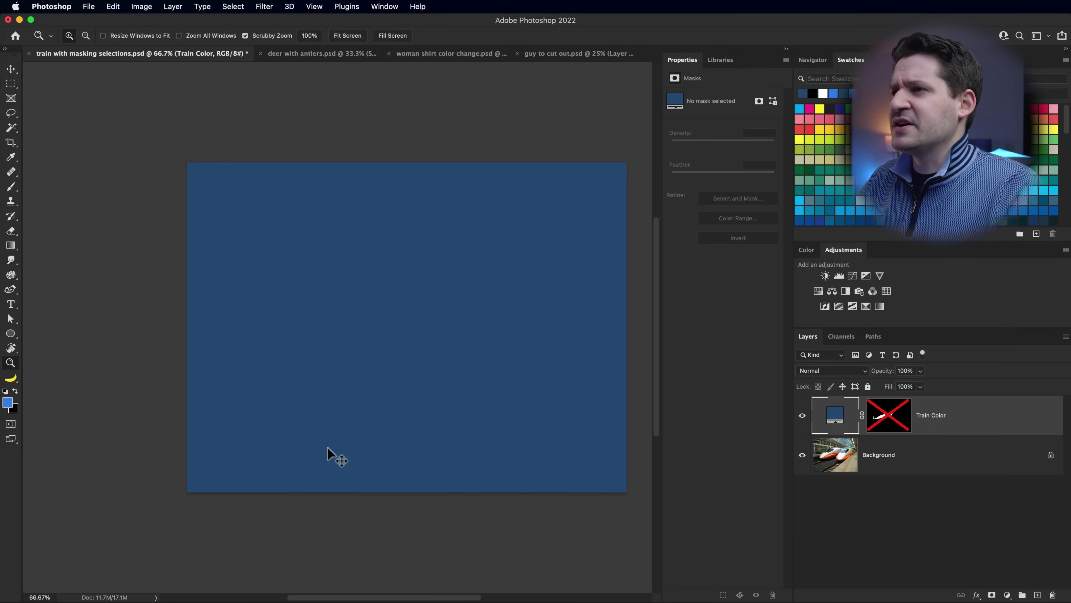
left_click_drag(371, 289, 330, 242)
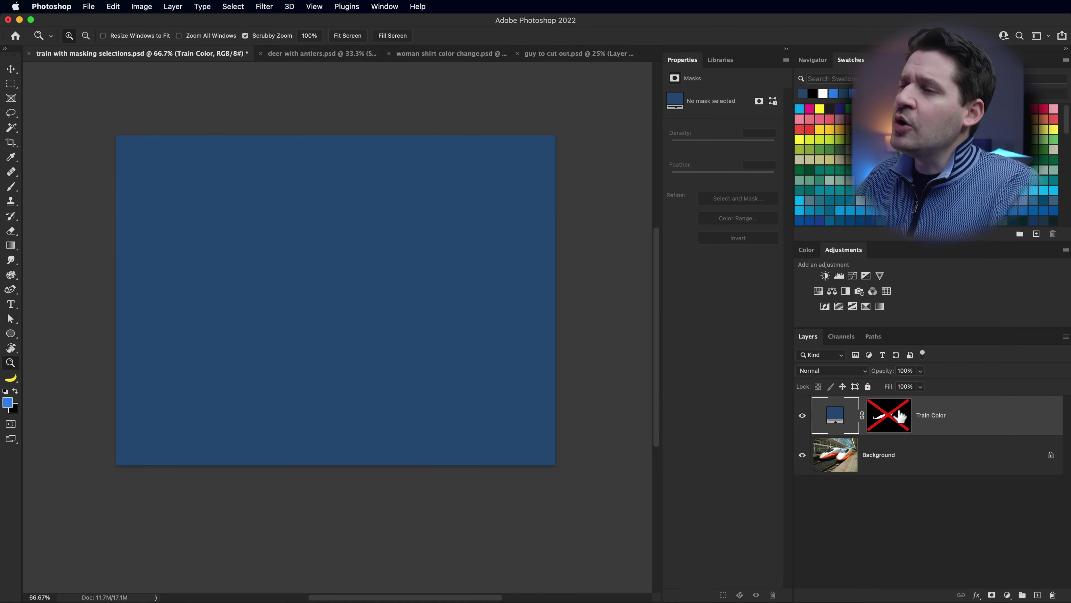
left_click(897, 418, "shift")
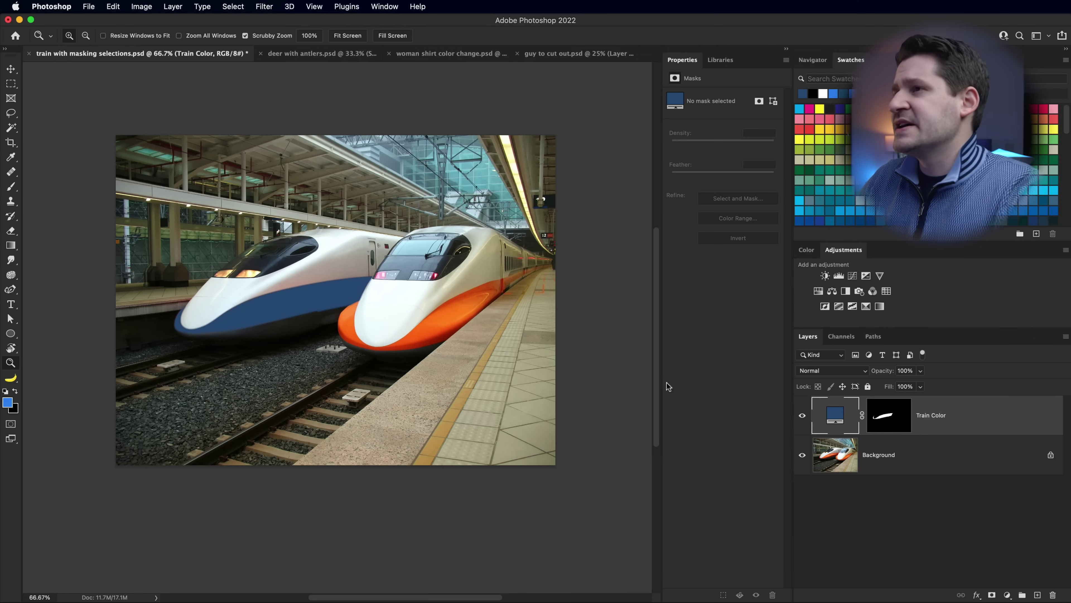
Step: Add a second solid color fill layer with no active selection, using the blue 2e88ed
left_click(144, 6)
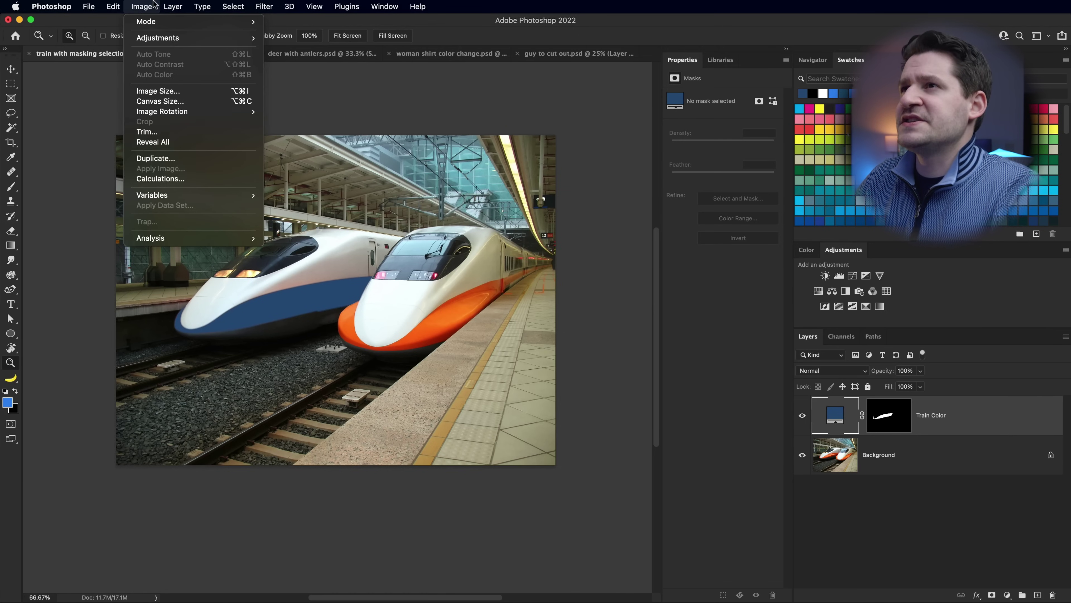
mouse_move(200, 8)
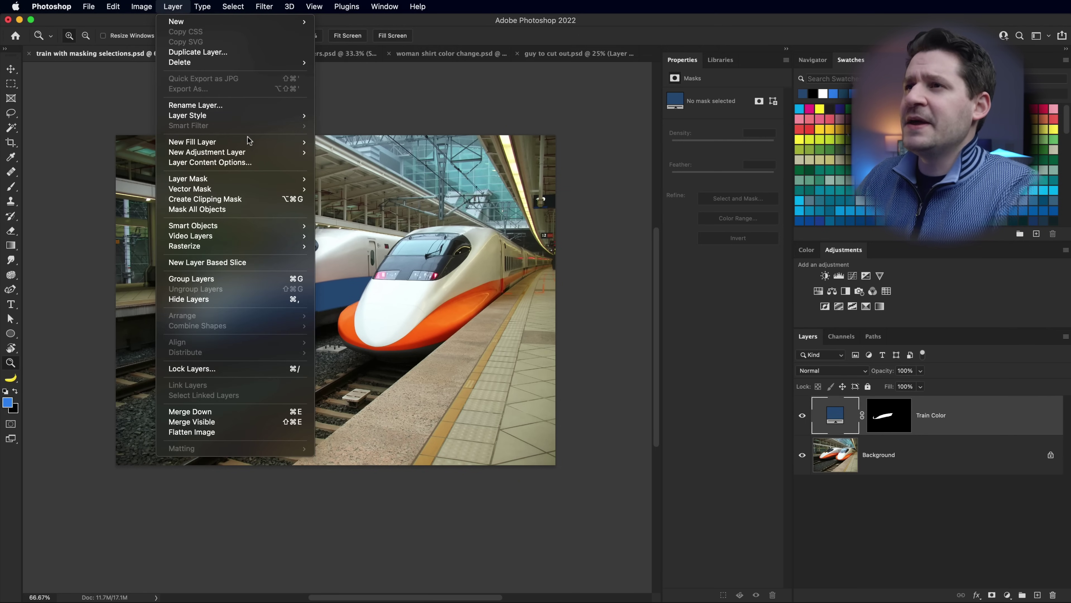
mouse_move(250, 141)
left_click(337, 142)
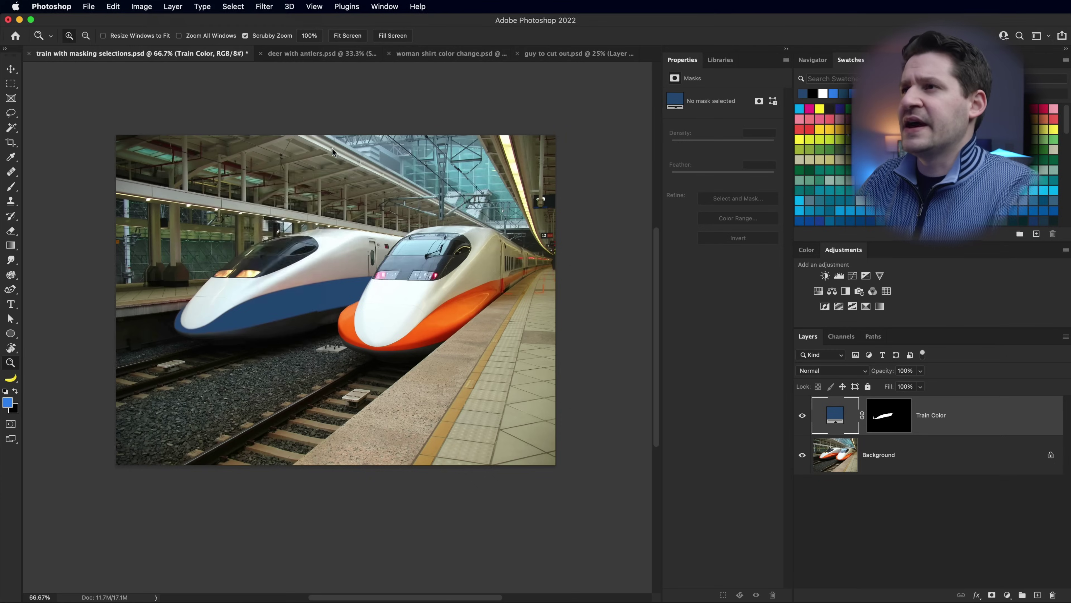
left_click(460, 207)
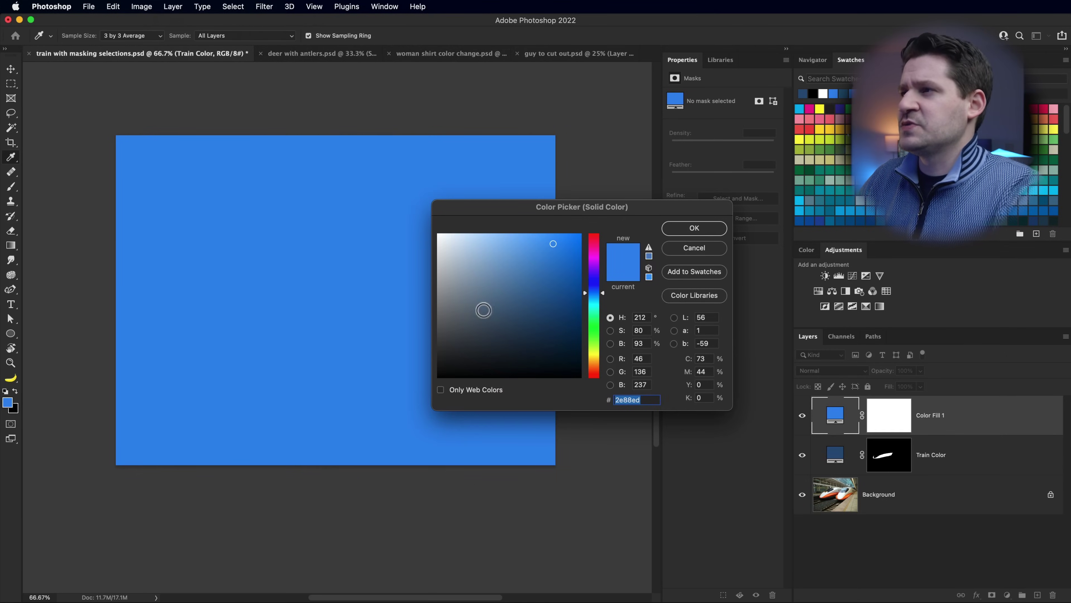
left_click(715, 232)
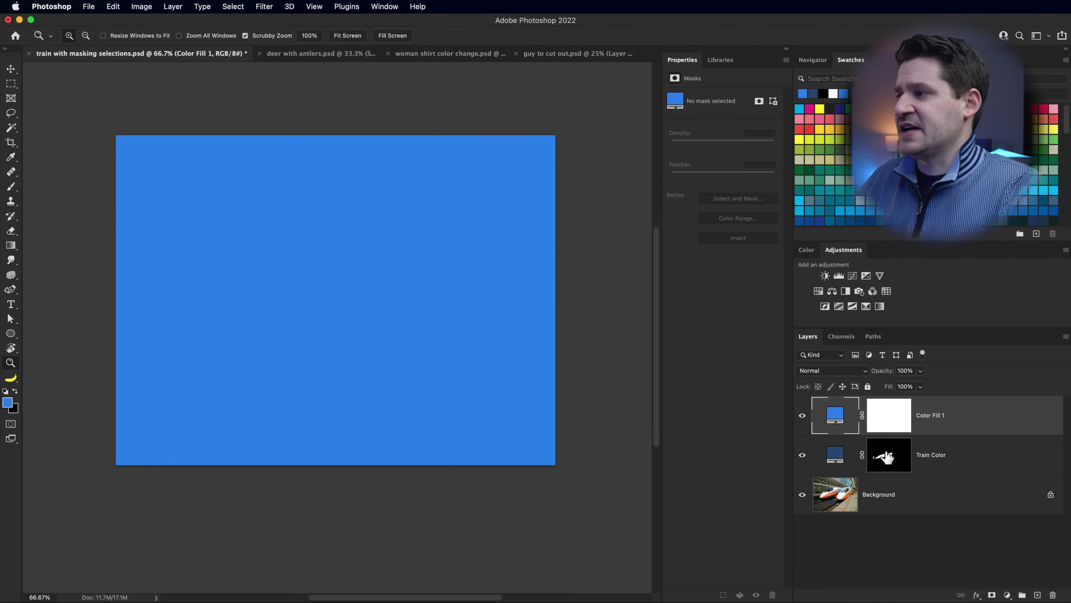
Step: Change the unmasked upper fill layer's color to a pinkish red
double_click(845, 420)
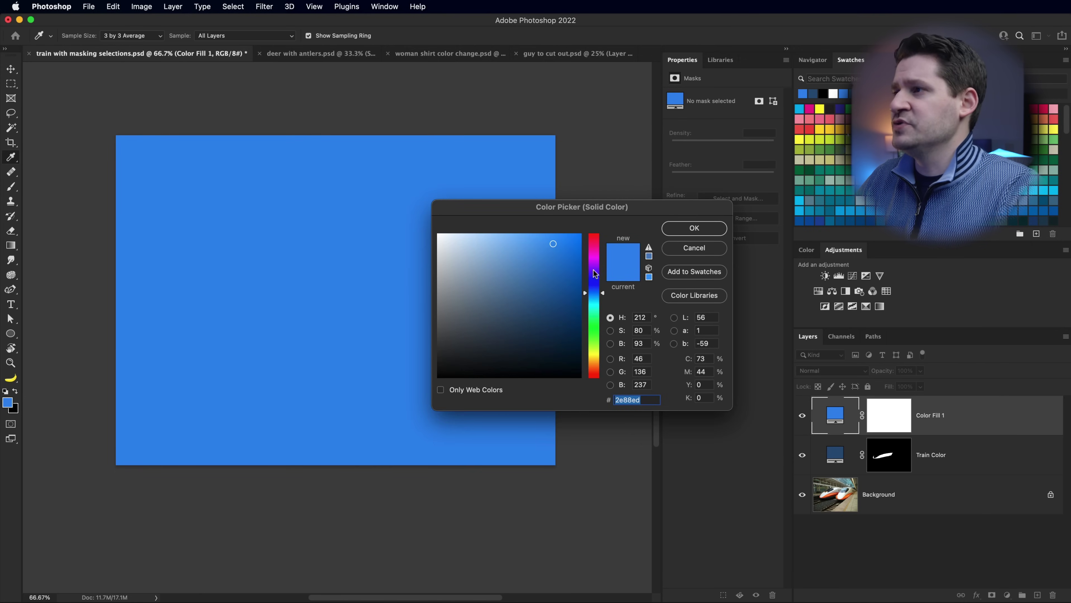
left_click(595, 244)
left_click(709, 227)
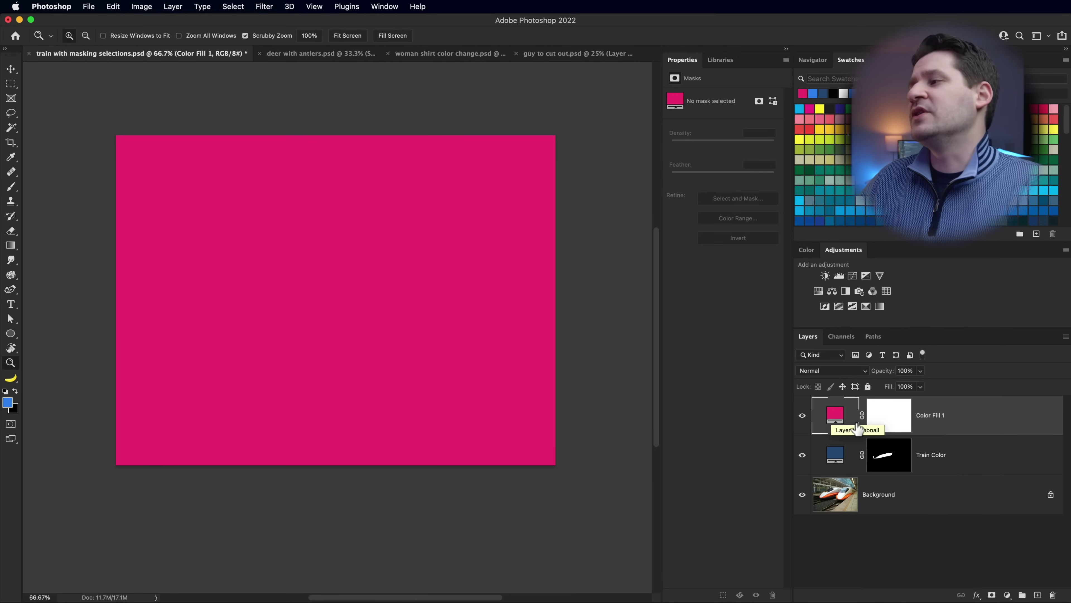
Step: Invert the pink fill layer's mask back and forth between black and white, and delete that layer
left_click(895, 418)
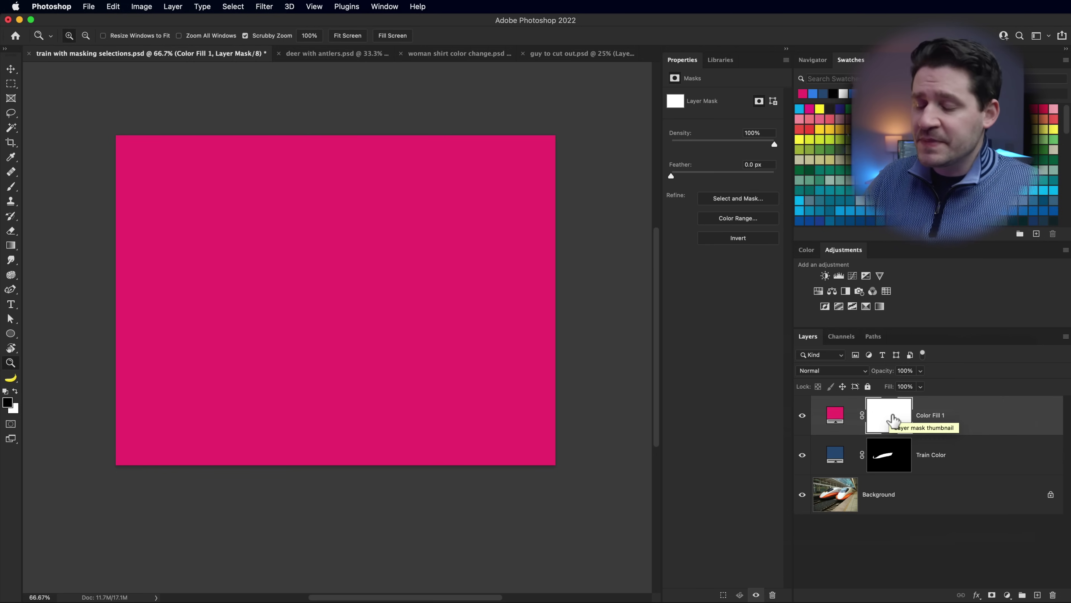
left_click_drag(893, 420, 894, 419)
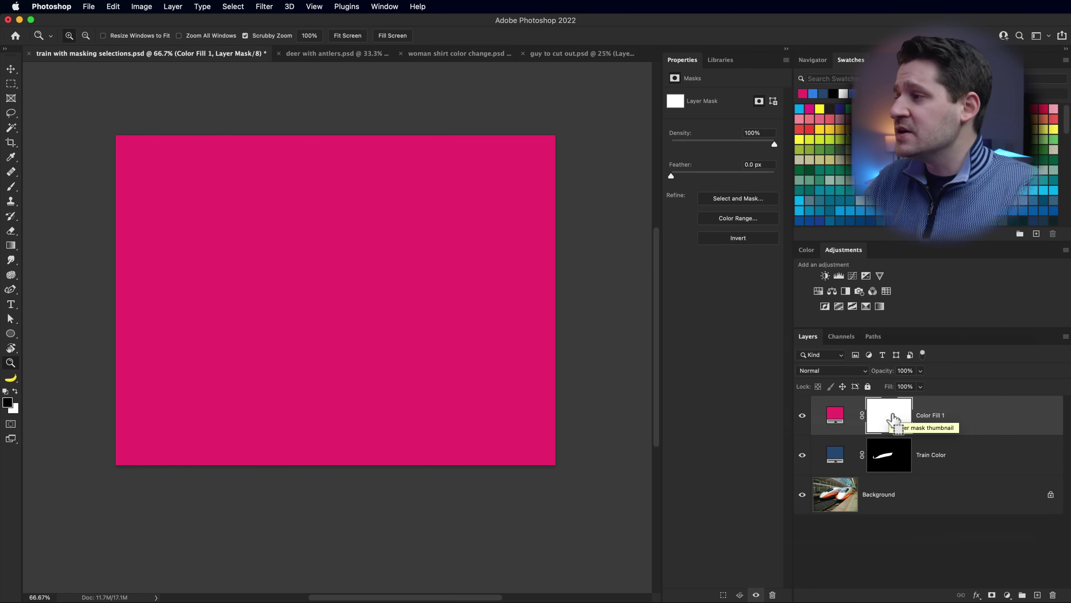
left_click_drag(893, 418, 893, 419)
key("super+i")
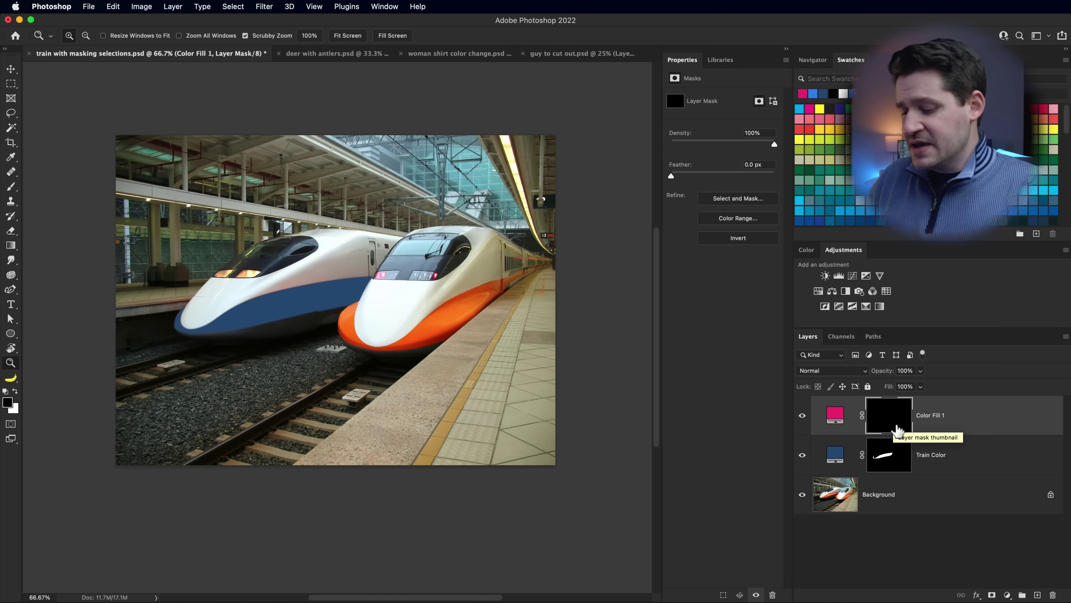
key("super+i")
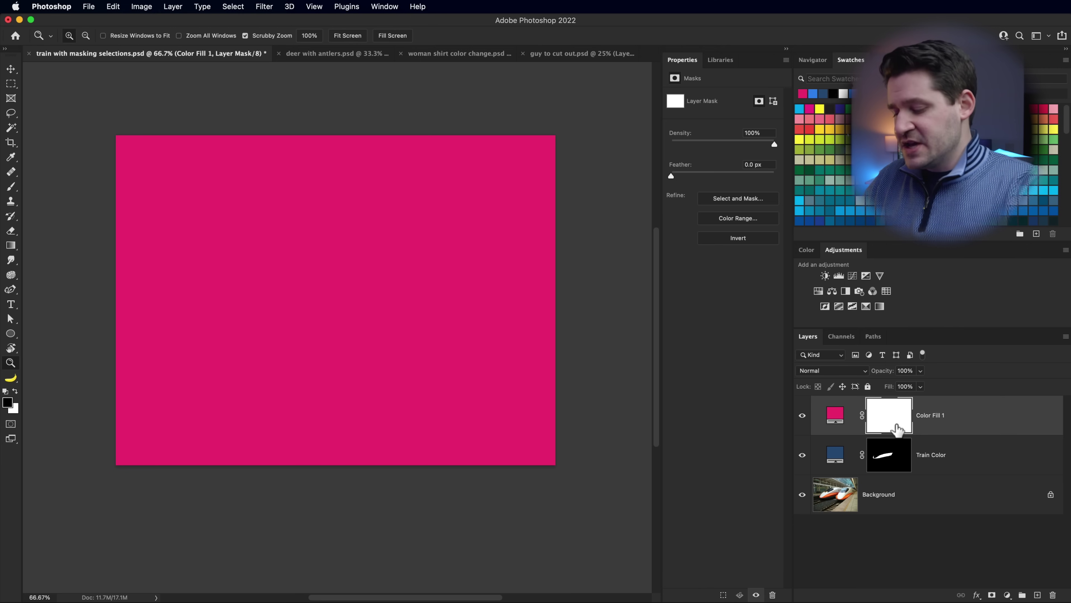
key("super+i")
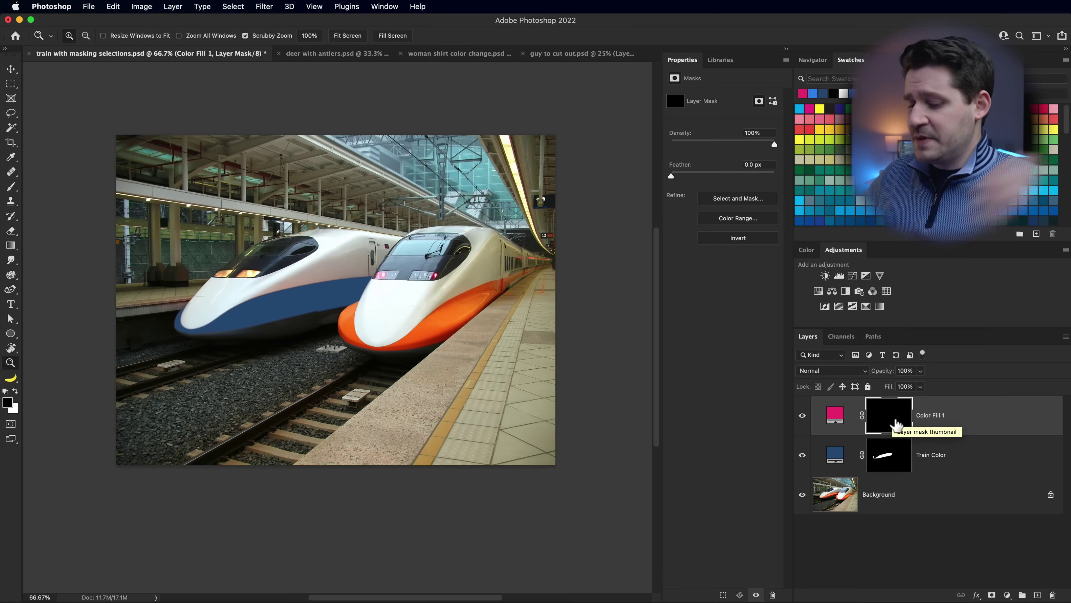
key("super+i")
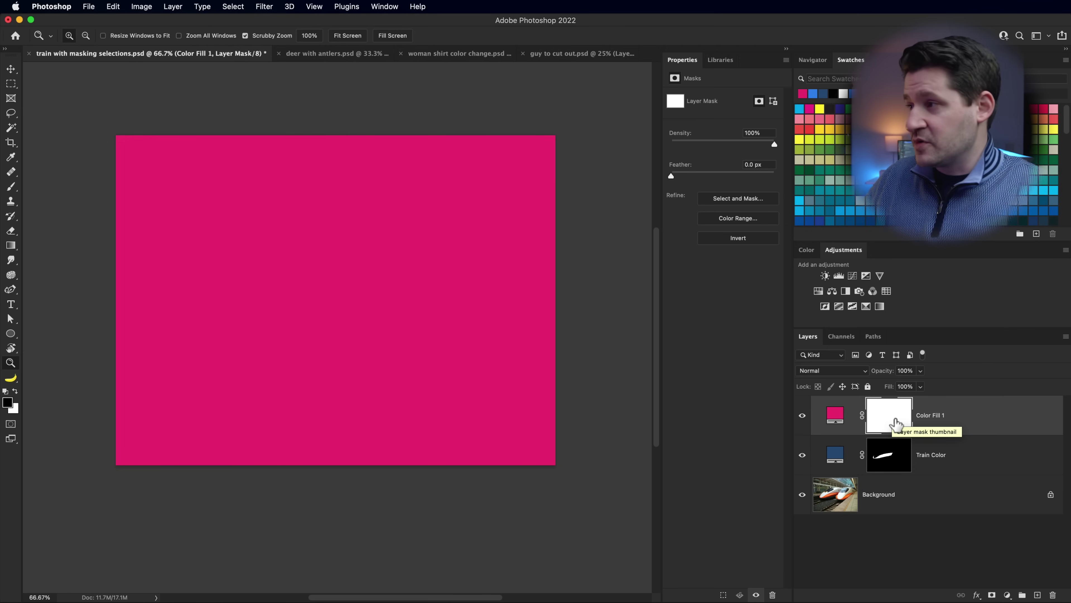
left_click(1004, 428)
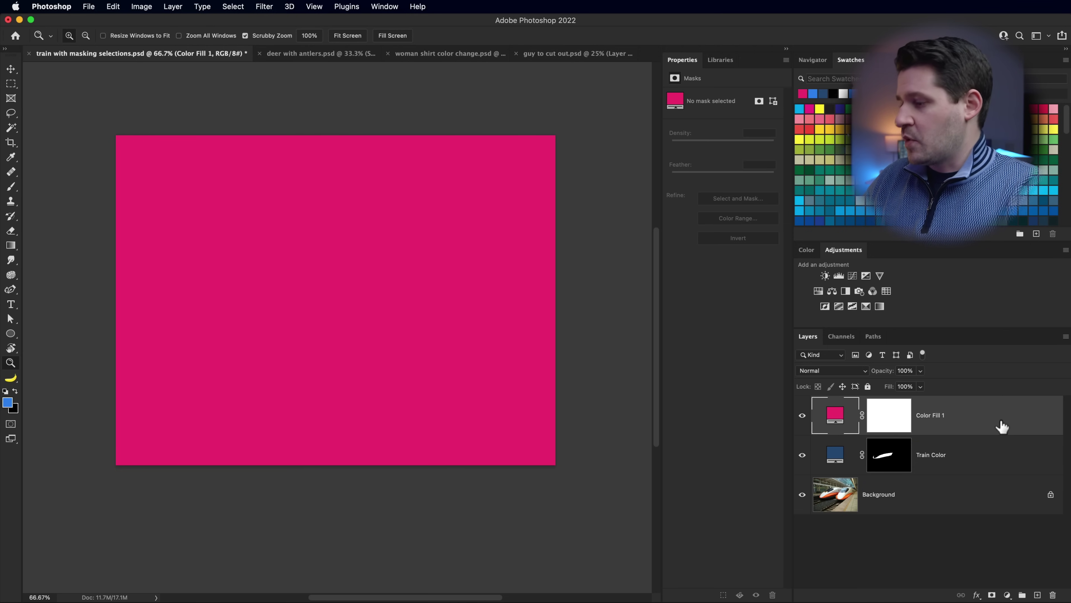
key("Delete")
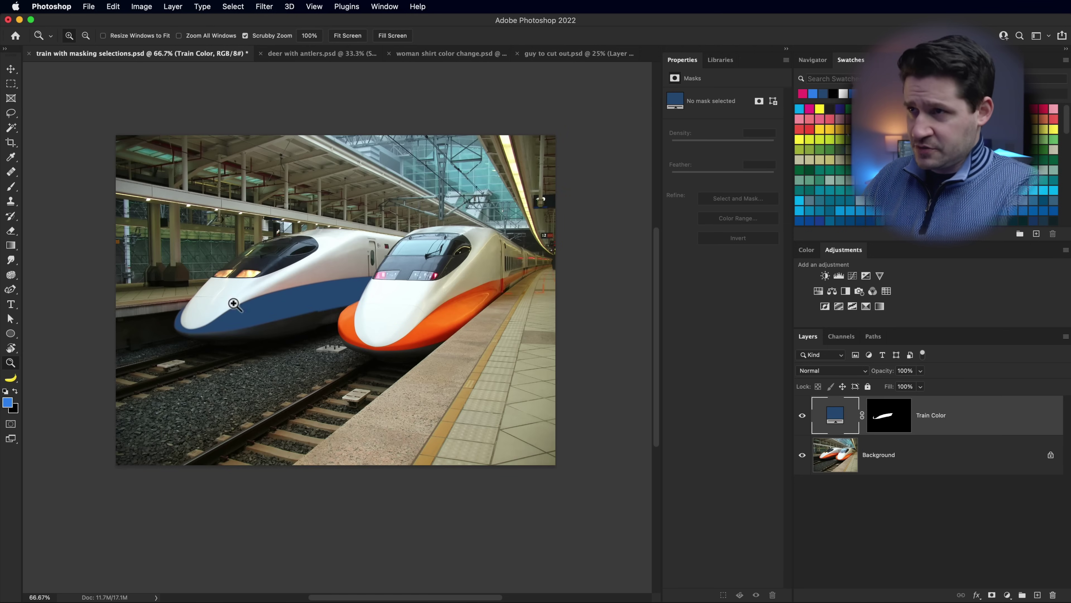
Step: Set the Train Color layer's blending mode to Hue so the train's highlights and shadows show through
left_click(223, 328)
left_click(222, 329)
mouse_move(318, 324)
left_mouse_down()
mouse_move(413, 355)
mouse_move(239, 323)
mouse_move(316, 333)
left_mouse_up()
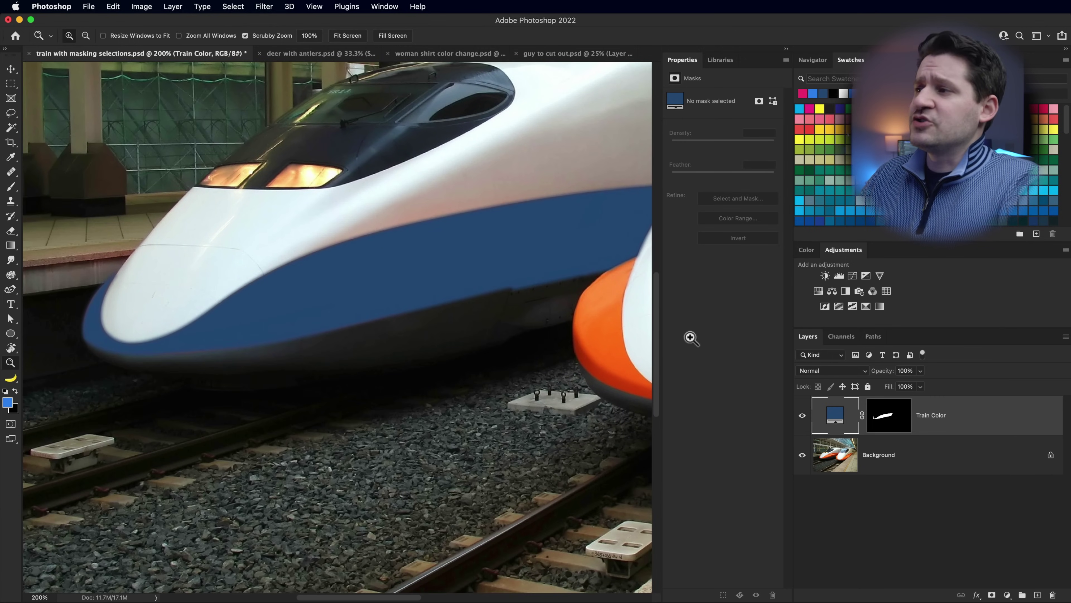
left_click(826, 370)
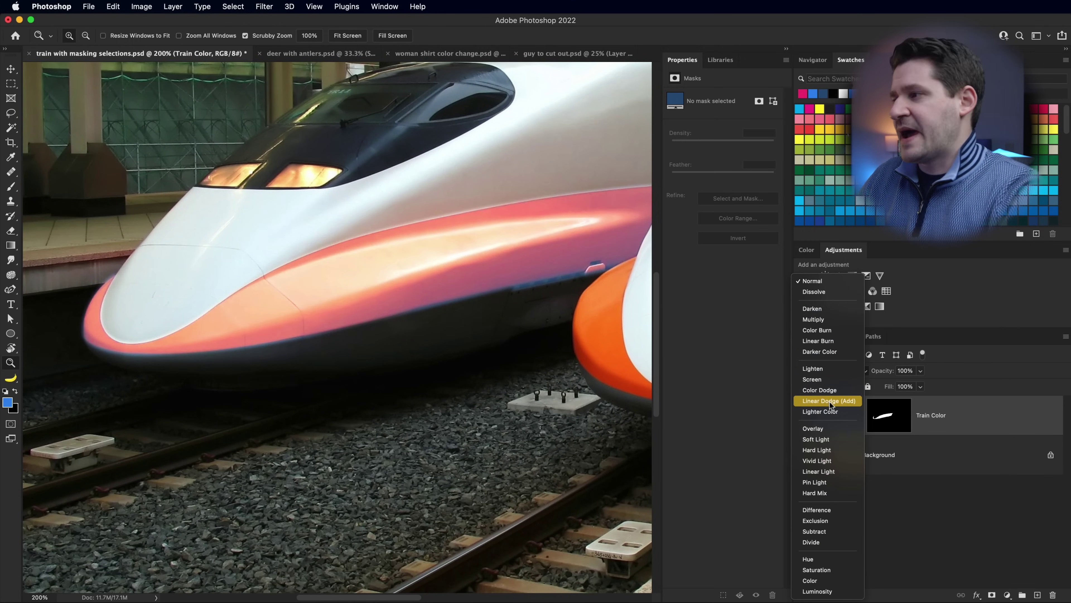
left_click(827, 563)
key("super+minus")
key("super+minus")
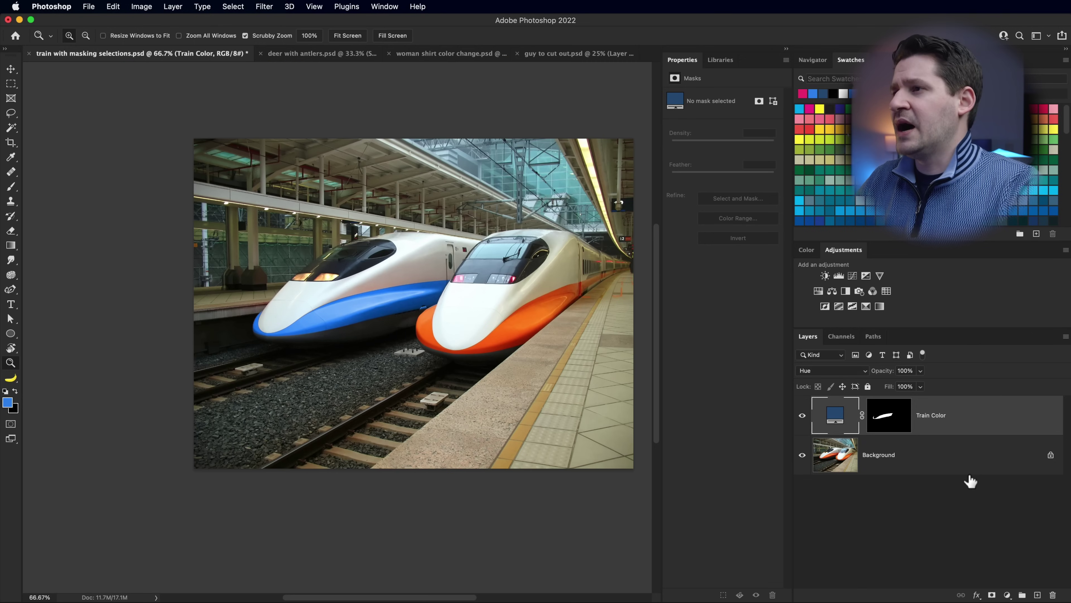
scroll(354, 304, "right", 5)
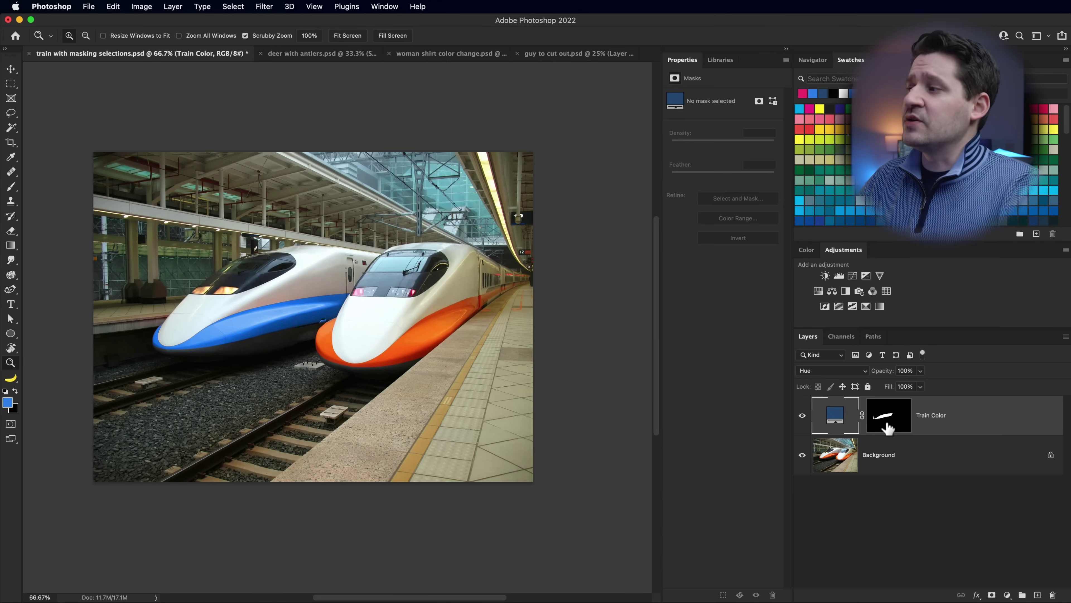
Step: Select the Train Color mask and hide and show the layer to compare the train before and after
left_click(894, 422)
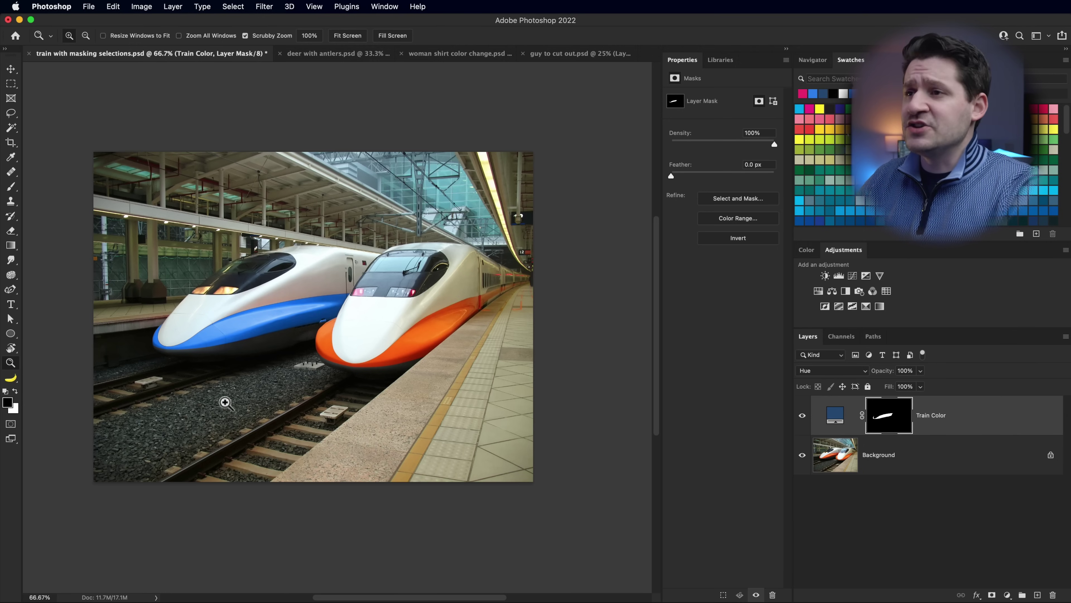
left_click(802, 416)
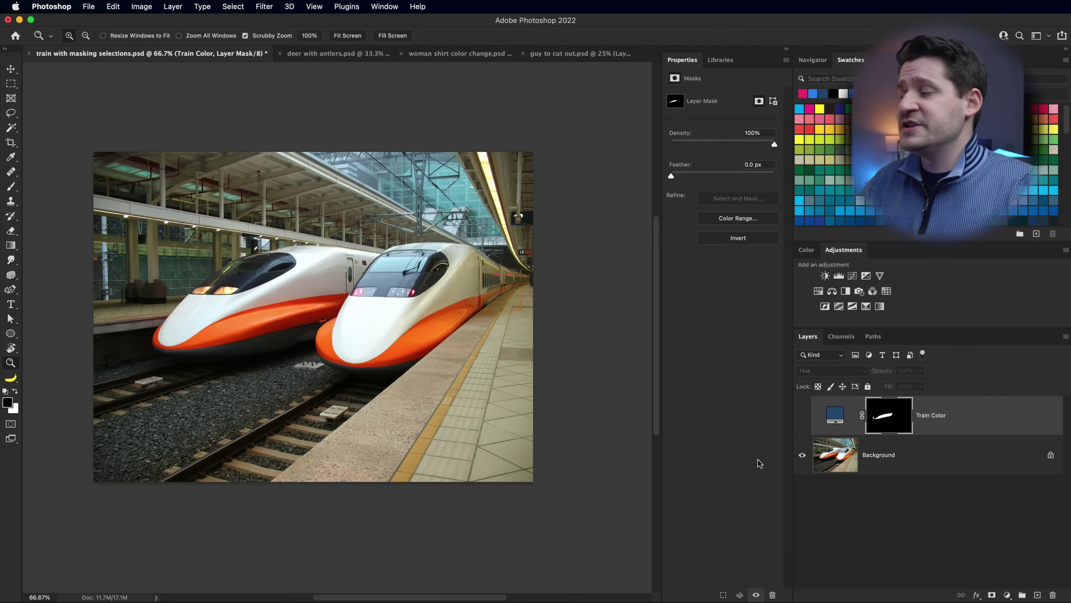
left_click(802, 415)
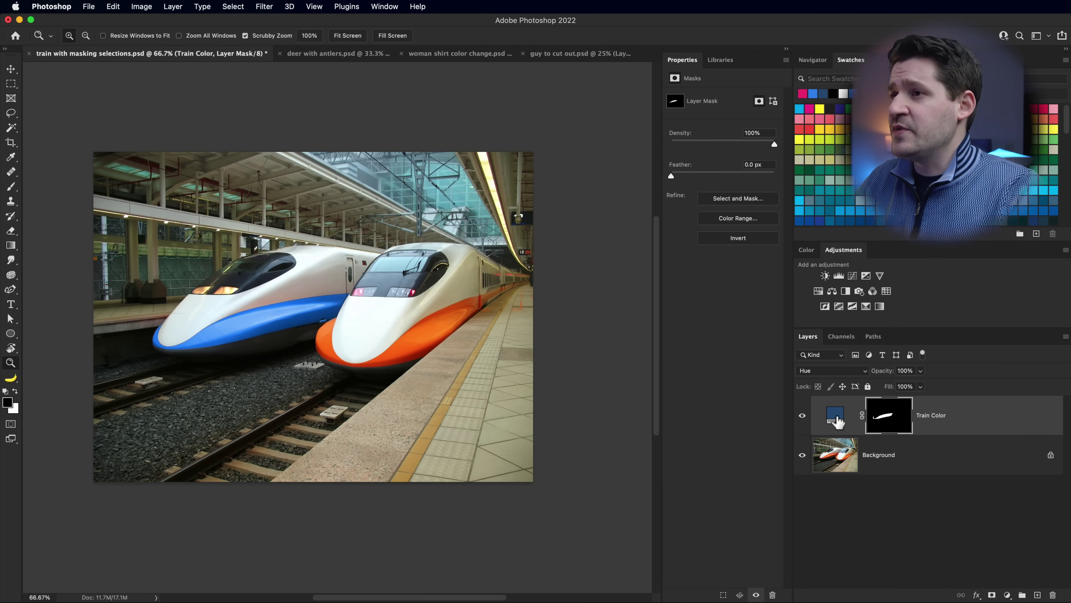
Step: Change the Train Color fill layer's color to green, hex 397c27
double_click(836, 415)
left_click(593, 335)
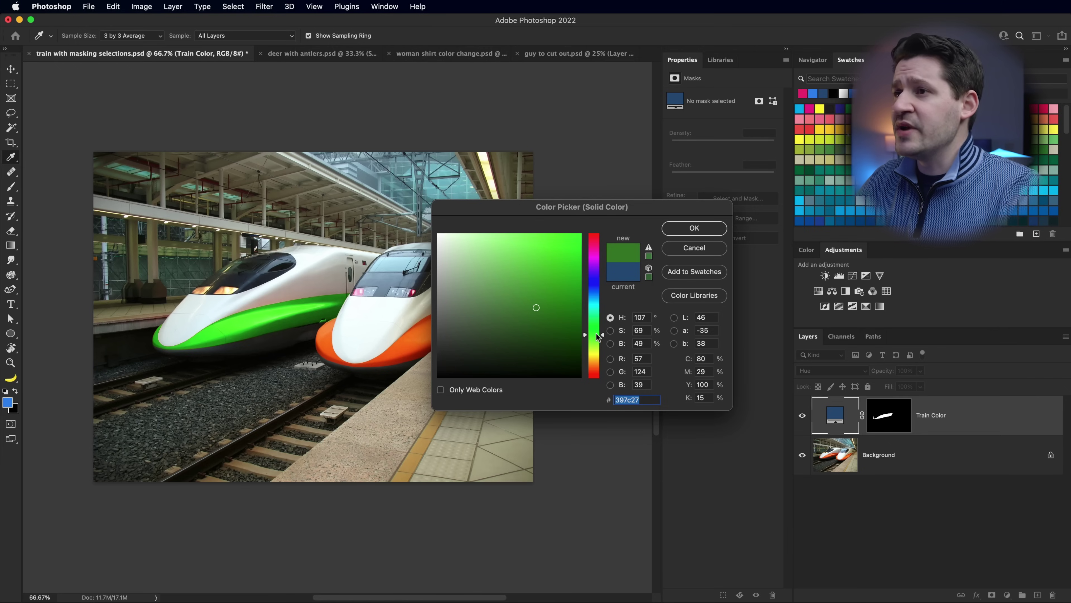
left_click(694, 227)
key("z")
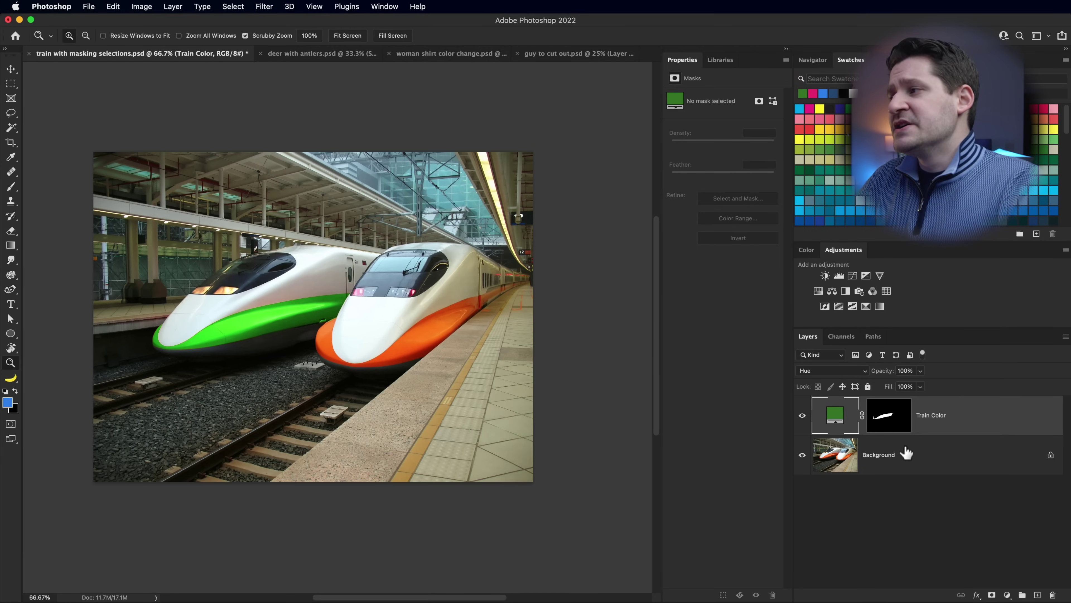
Step: Select the Train Color layer mask, disable it temporarily, and enable it again to compare the effect
left_click(902, 419)
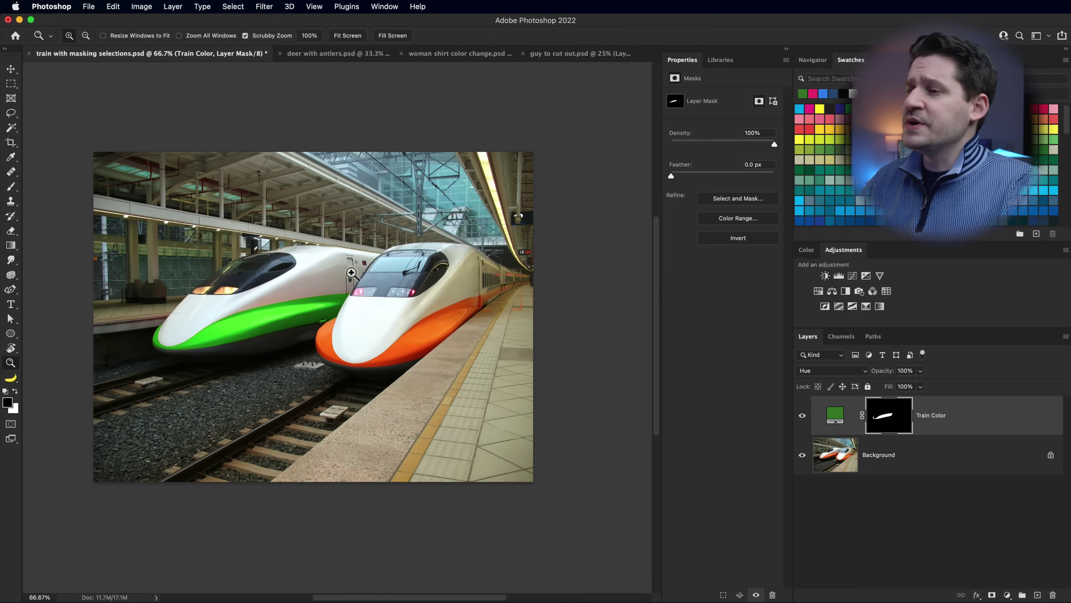
left_click(894, 426, "shift")
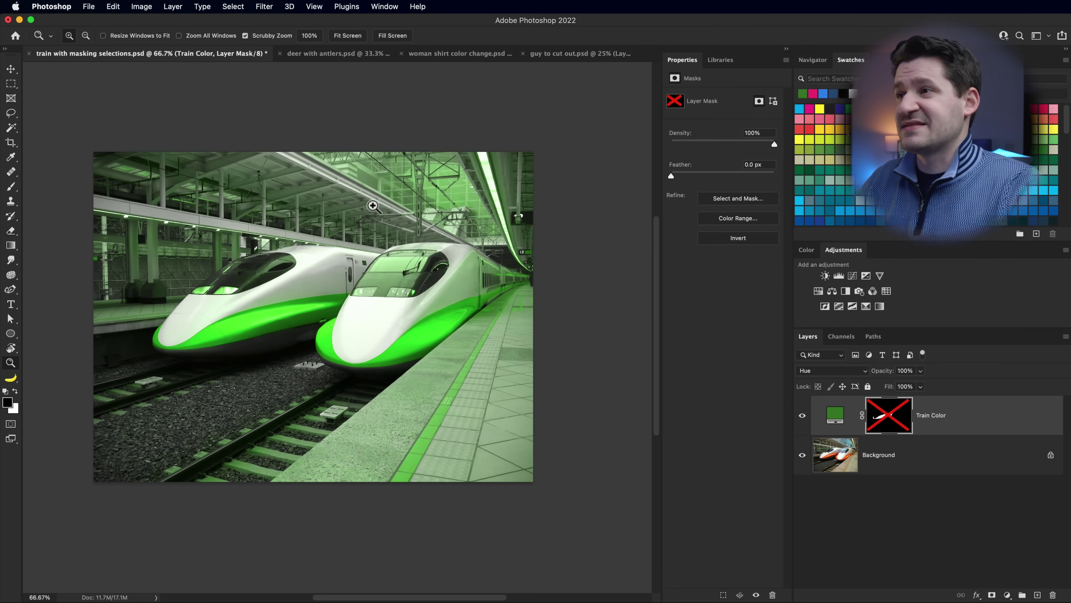
left_click(903, 426, "shift")
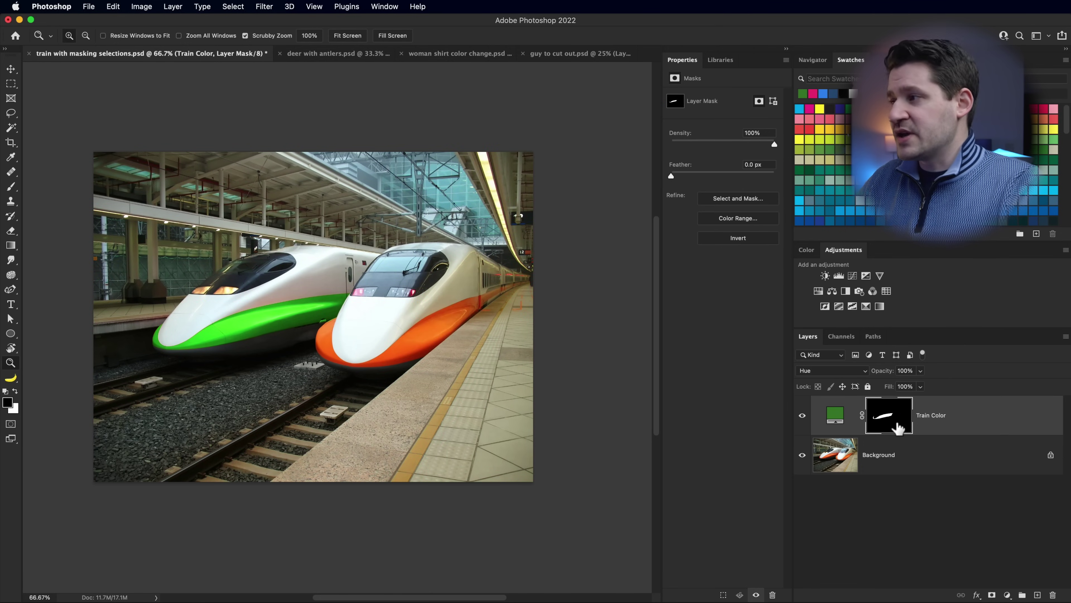
Step: View the Train Color mask alone on the canvas, return to the image, and look through the mask's available commands
key("alt")
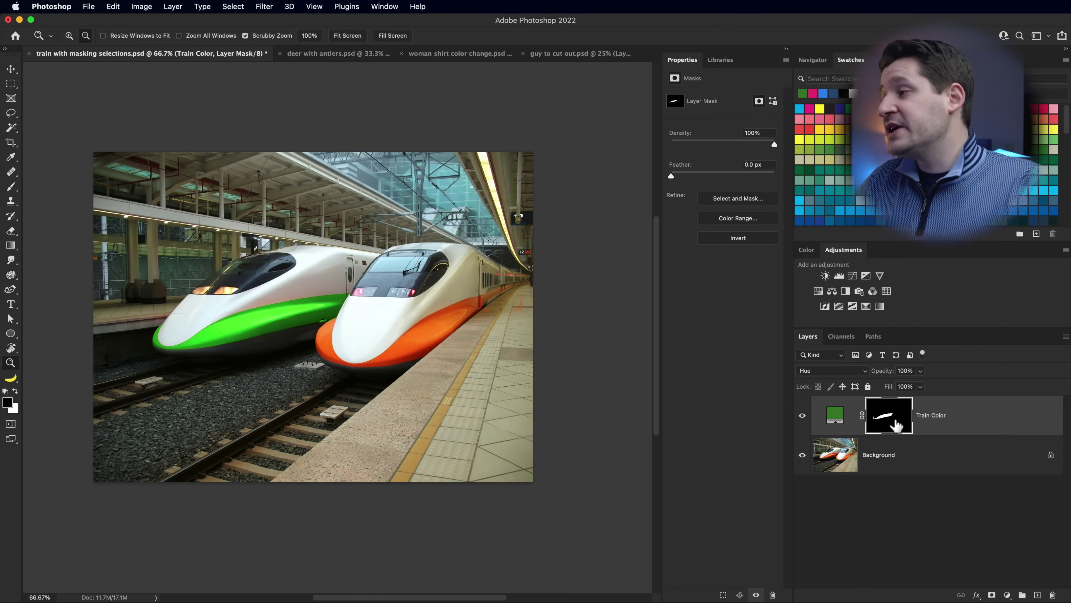
left_click(897, 425, "alt")
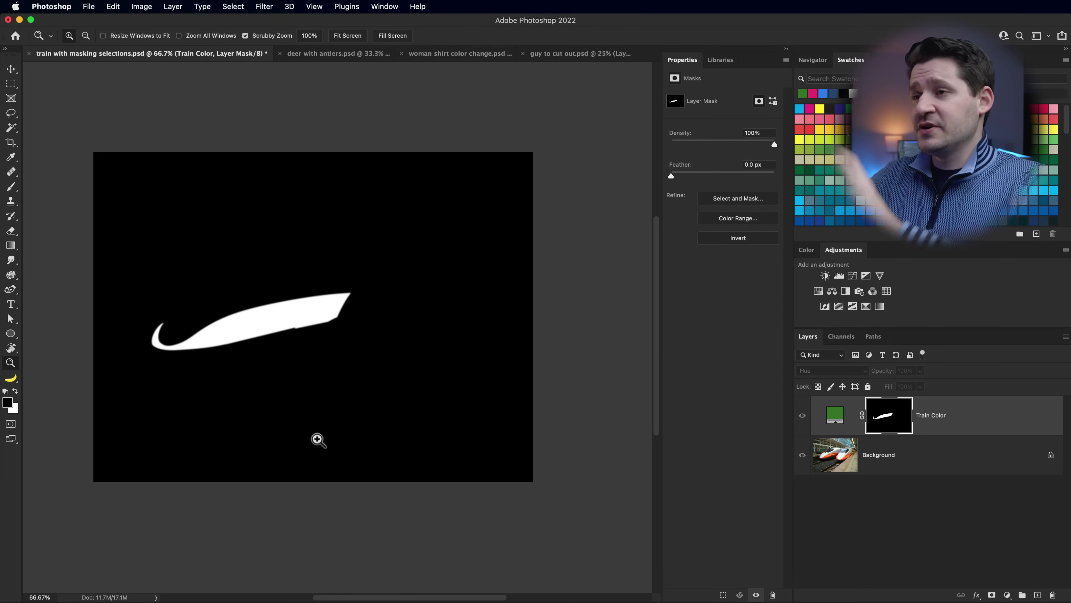
key("alt")
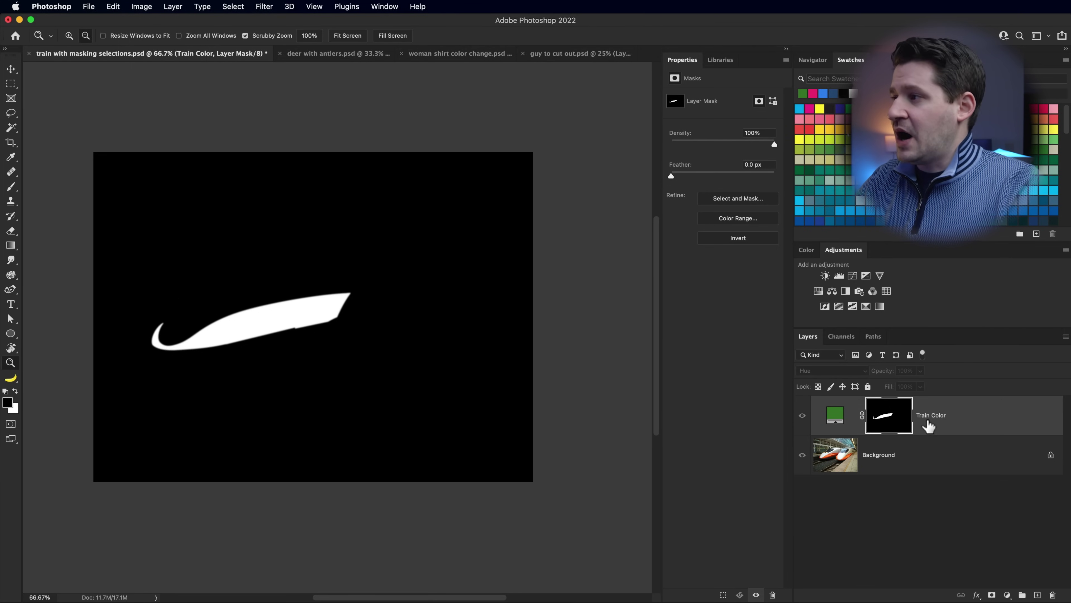
left_click(888, 427, "alt")
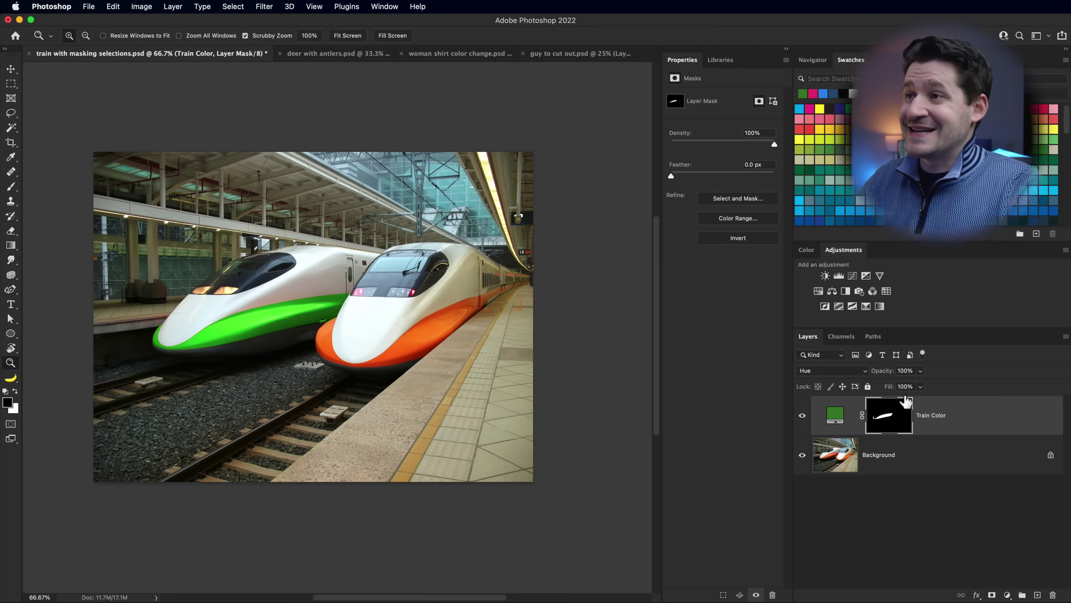
right_click(894, 417)
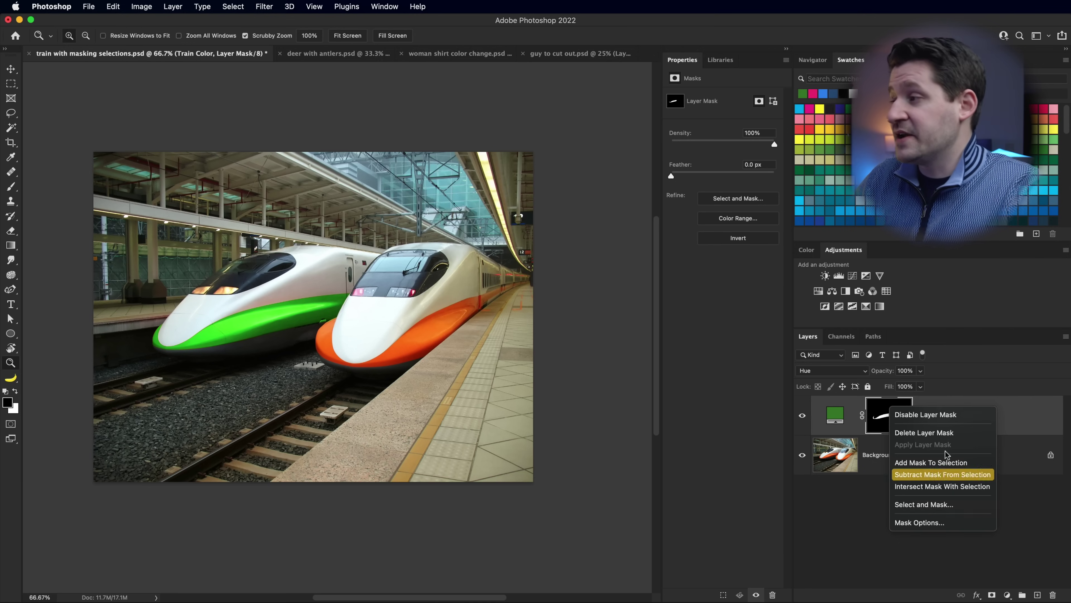
left_click(985, 403)
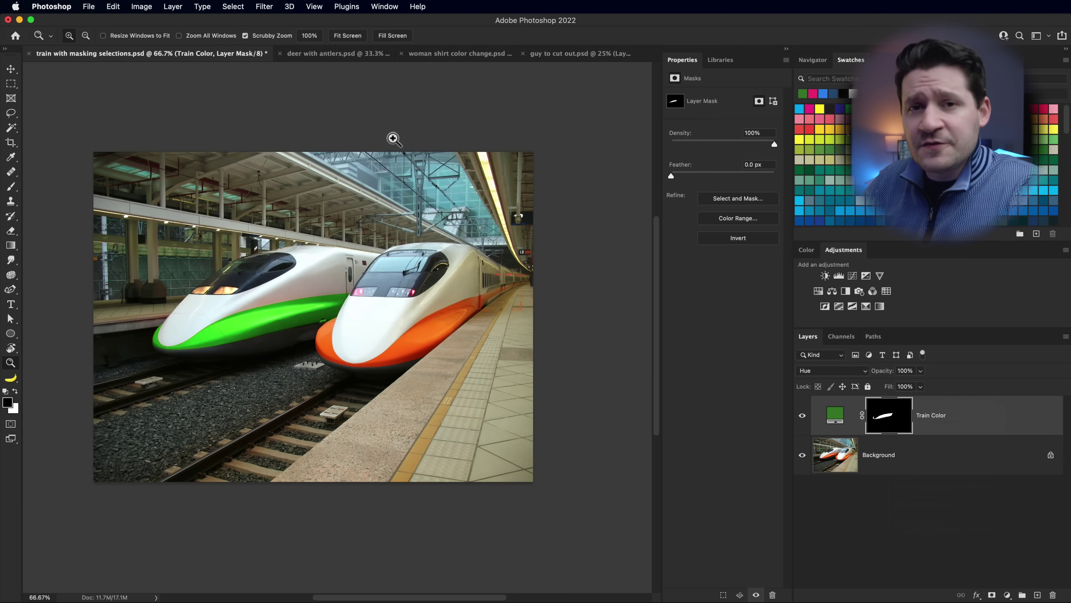
Step: Switch to deer with antlers.psd, make the SKY layer visible, and set its blending mode to Soft Light
left_click(358, 55)
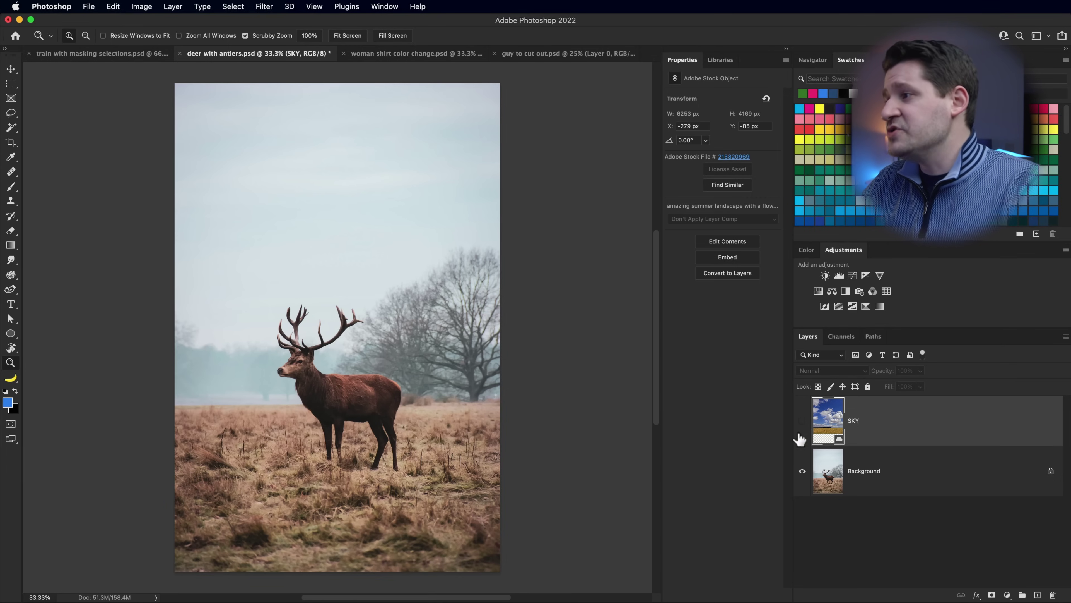
left_click(802, 422)
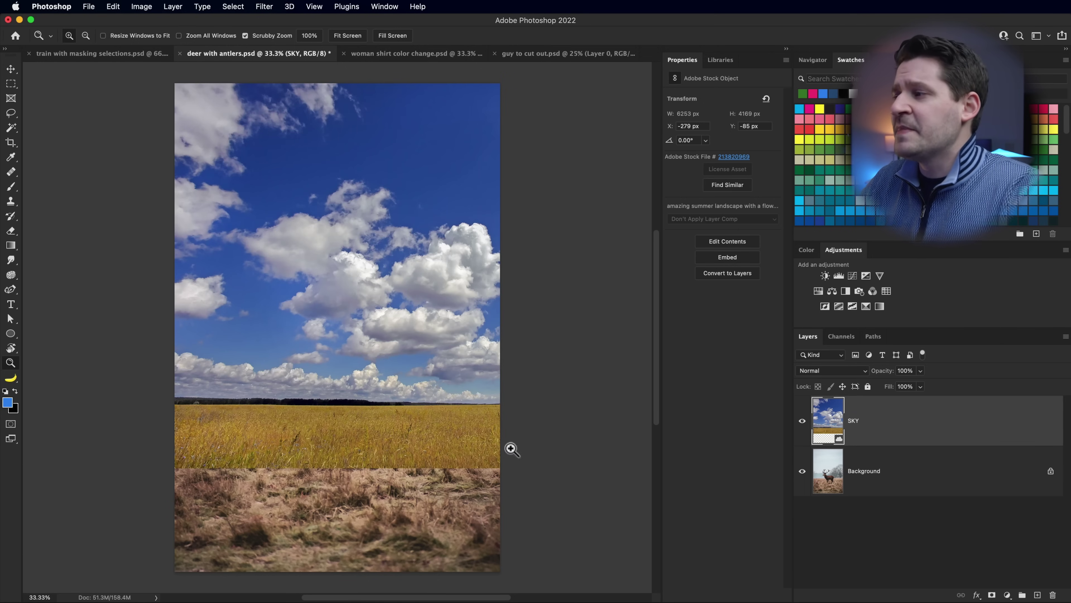
left_click(851, 373)
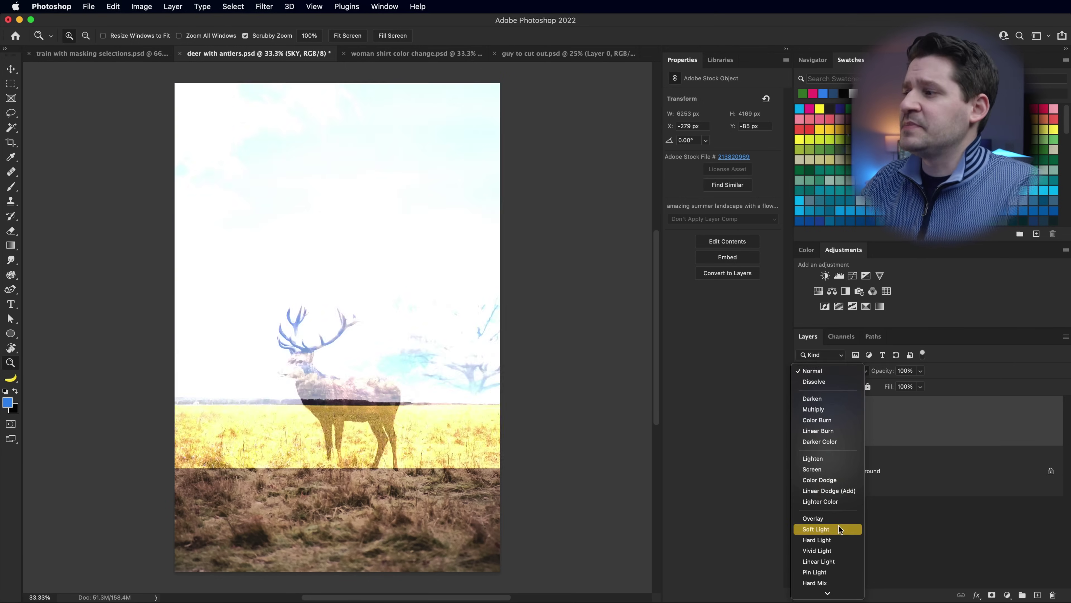
left_click(836, 529)
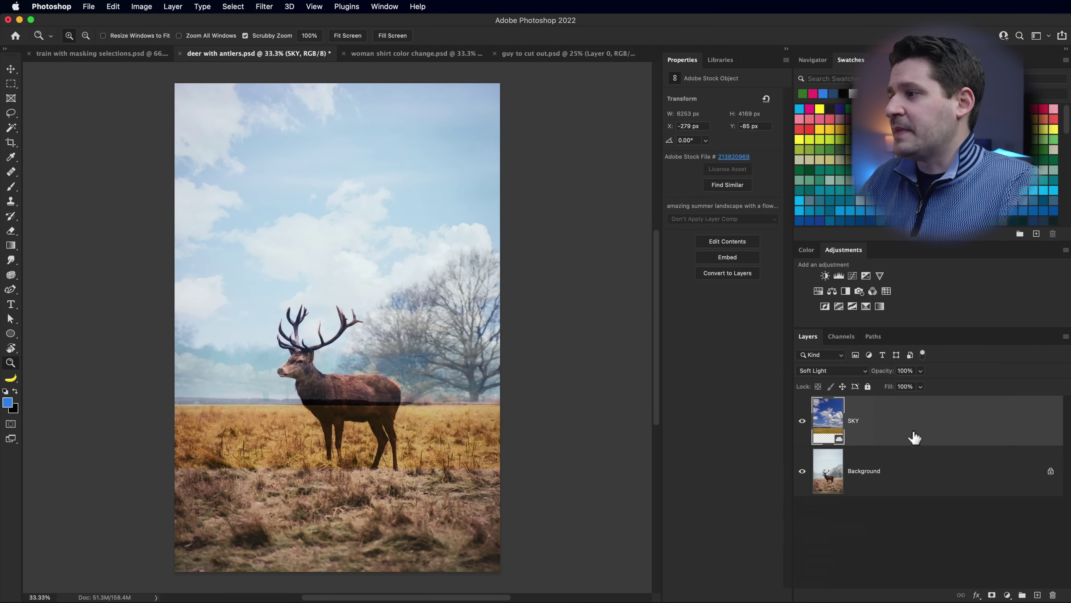
Step: Add a layer mask to the SKY layer, and invert it to black and back to white
left_click(993, 595)
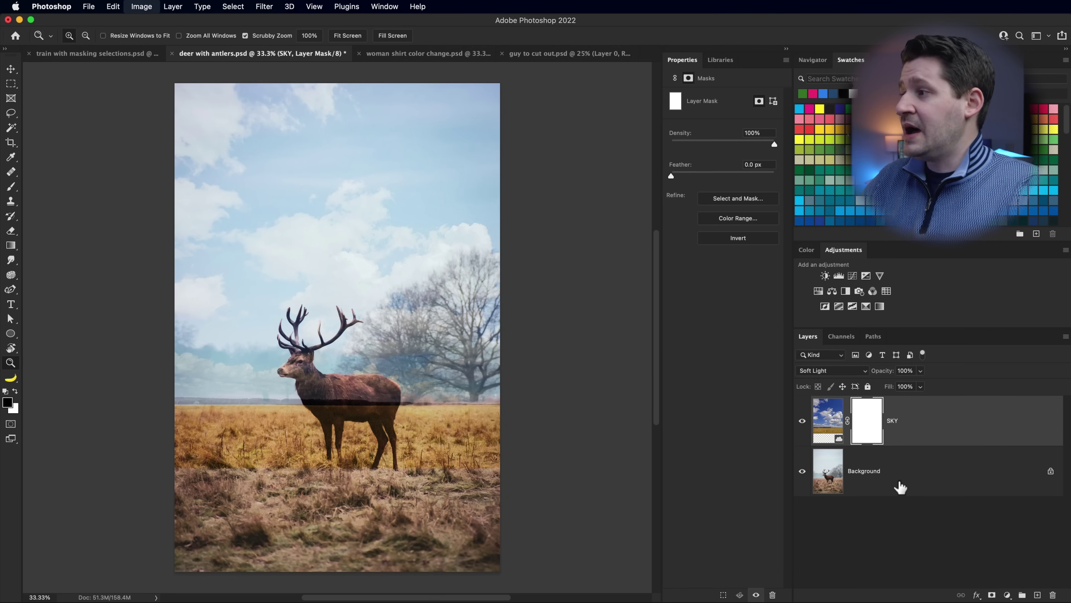
key("super+i")
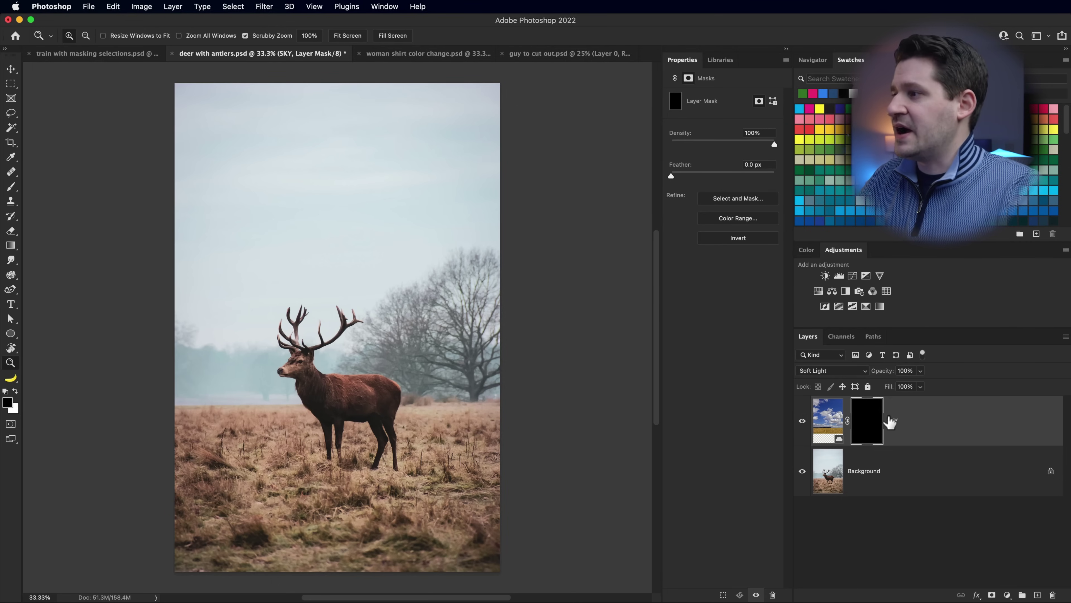
key("super+i")
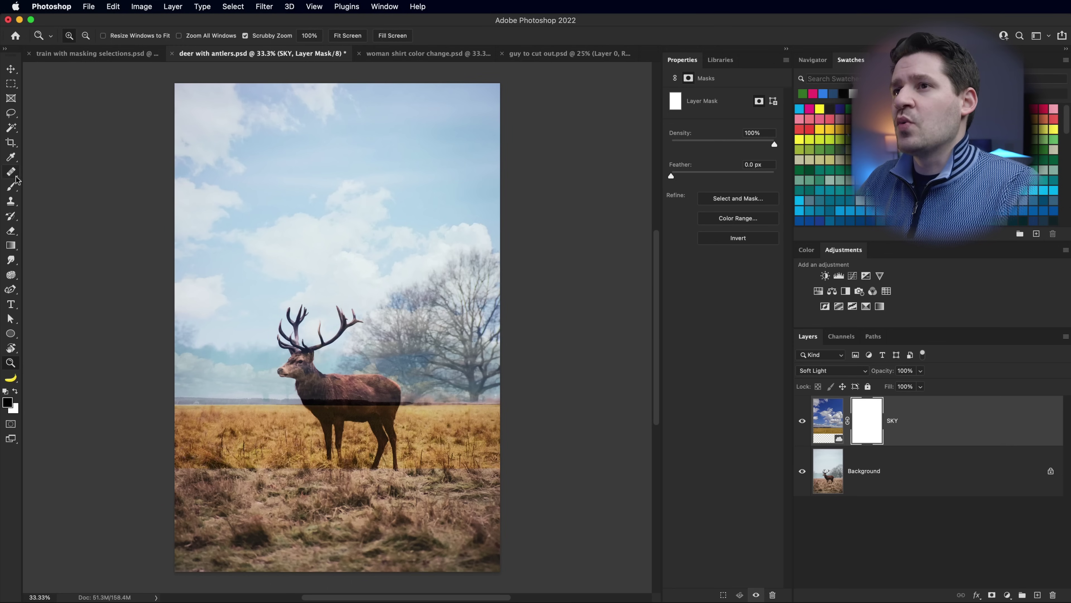
Step: Set up the Brush tool with a size of 1200 px and an opacity of 49%
left_click(13, 188)
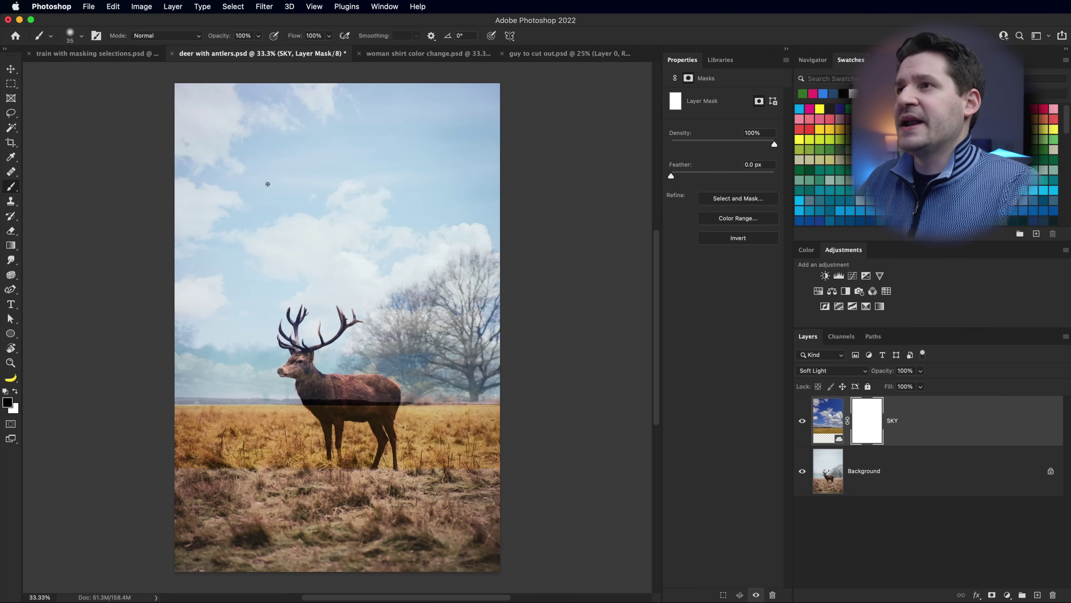
right_click(286, 223)
type("1200")
key("Return")
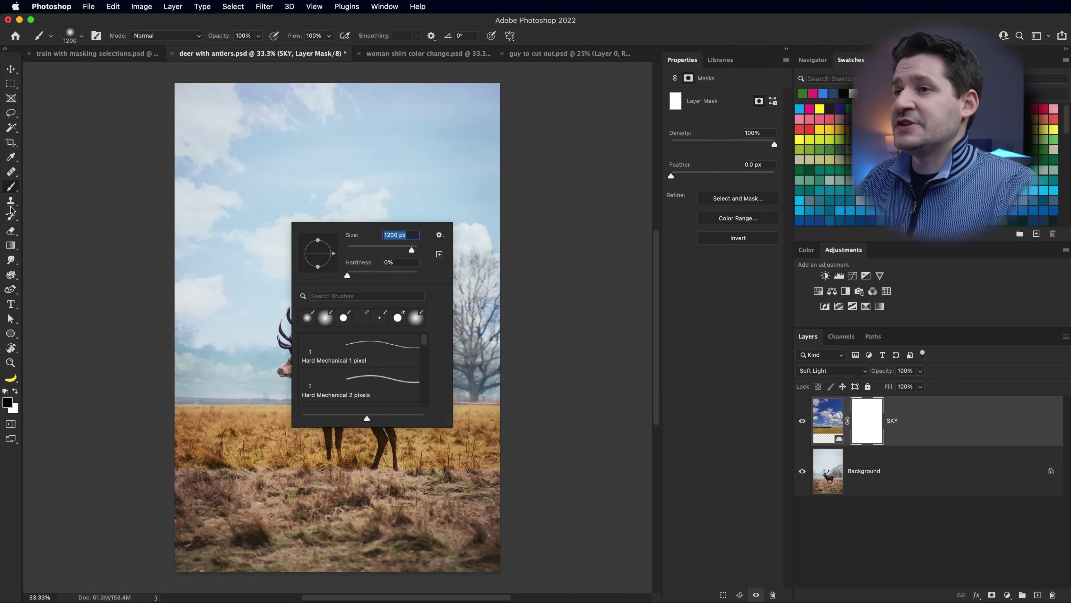
left_click(101, 293)
left_click_drag(228, 42, 200, 42)
left_click(258, 37)
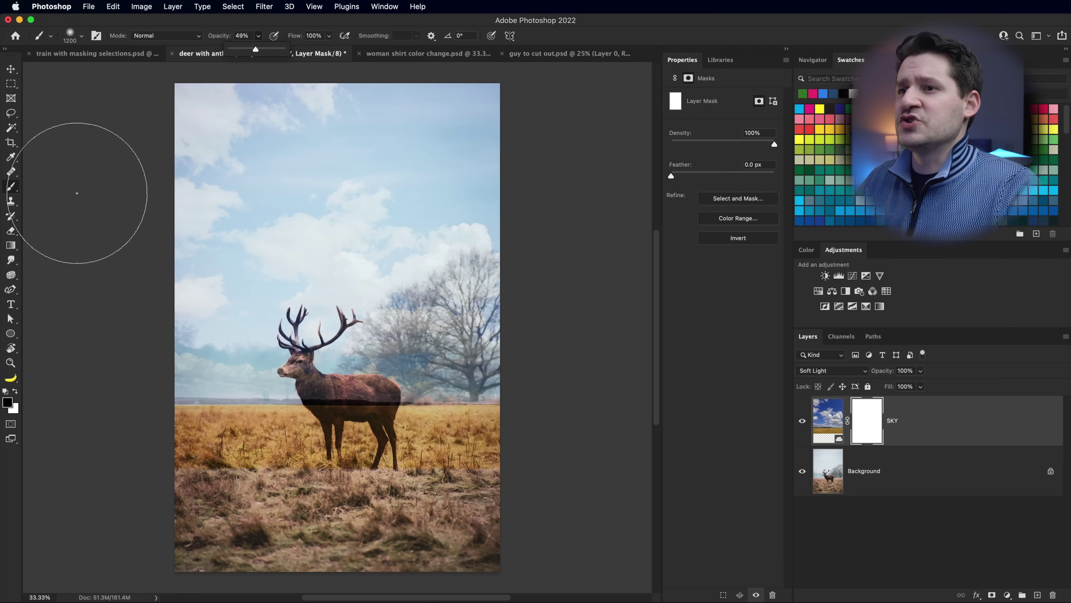
left_click(74, 220)
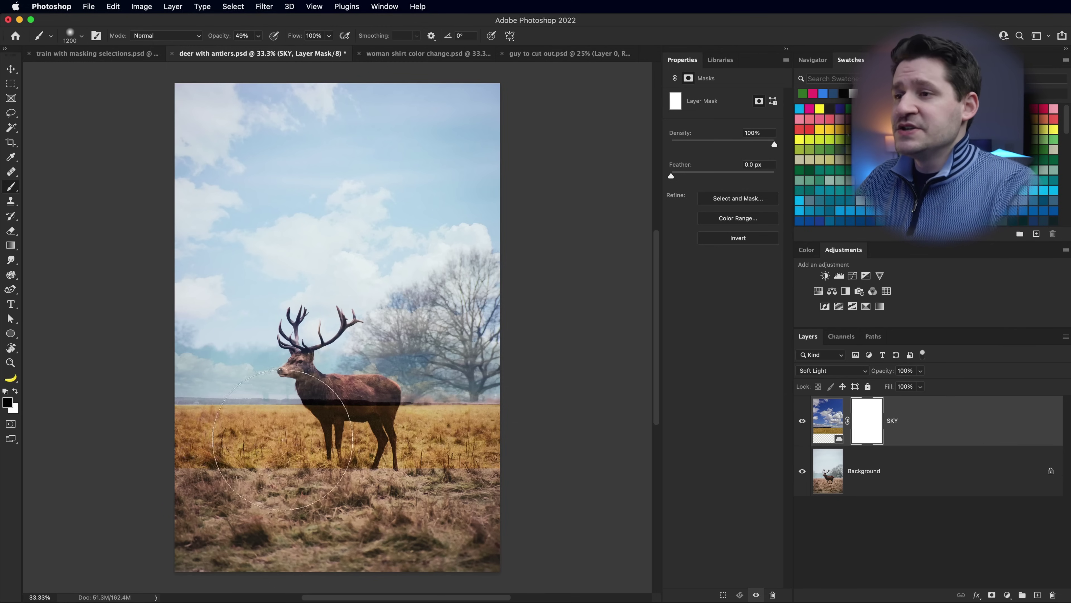
Step: Paint black on the SKY mask over the field, the deer, the misty horizon and the trees to hide the sky image there
mouse_move(194, 476)
left_mouse_down()
mouse_move(199, 462)
mouse_move(273, 453)
mouse_move(304, 481)
mouse_move(403, 492)
mouse_move(502, 428)
mouse_move(468, 423)
mouse_move(464, 443)
mouse_move(404, 422)
mouse_move(255, 445)
left_mouse_up()
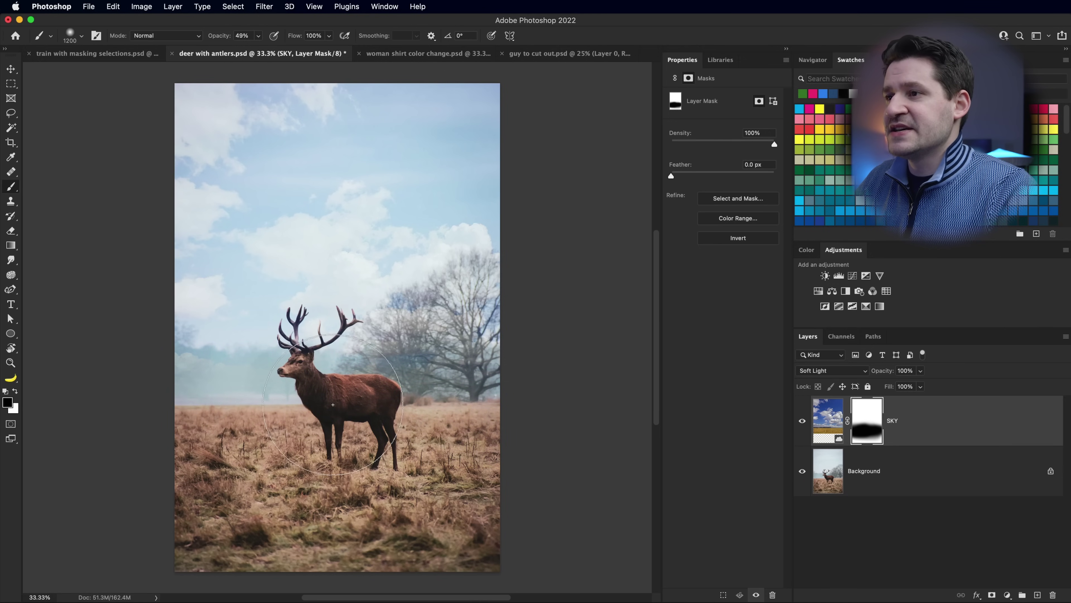
mouse_move(187, 353)
left_mouse_down()
mouse_move(192, 371)
mouse_move(179, 339)
mouse_move(193, 349)
left_mouse_up()
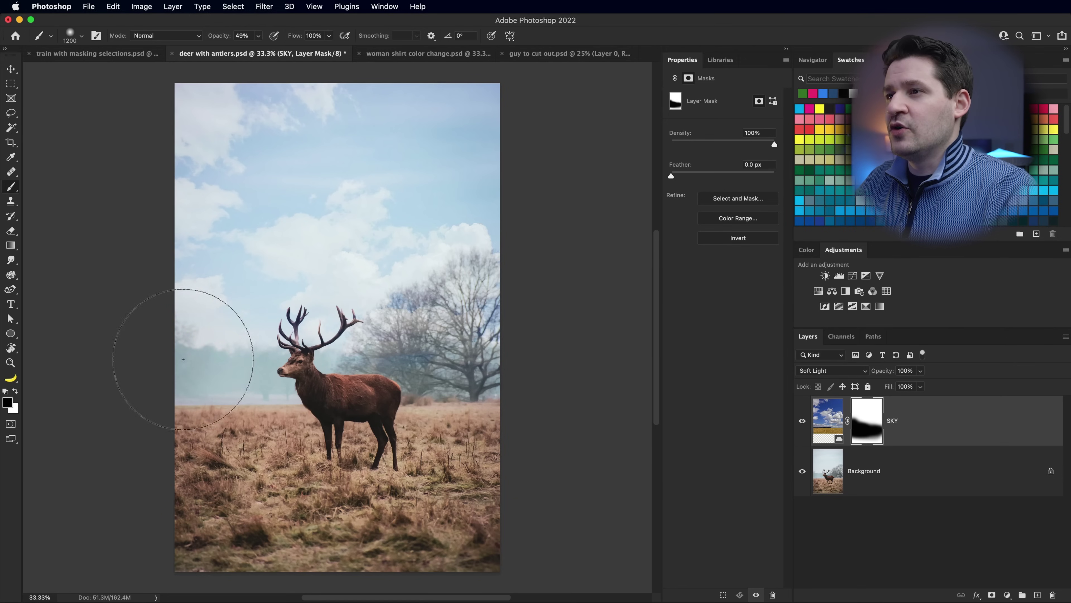
mouse_move(271, 365)
left_mouse_down()
mouse_move(239, 321)
mouse_move(236, 358)
mouse_move(258, 421)
left_mouse_up()
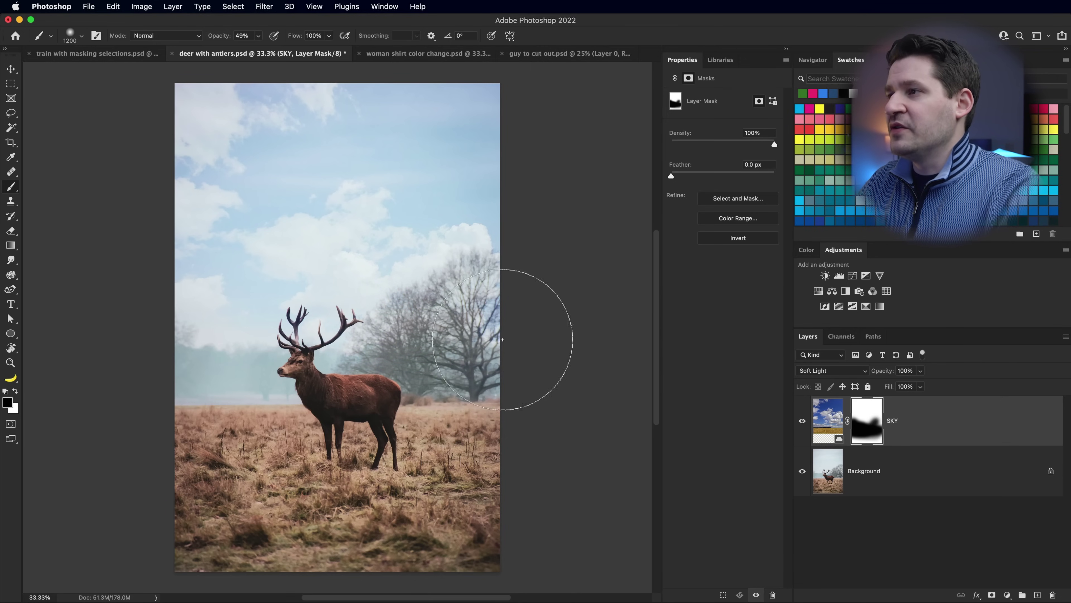
mouse_move(503, 323)
left_mouse_down()
mouse_move(502, 406)
mouse_move(490, 391)
left_mouse_up()
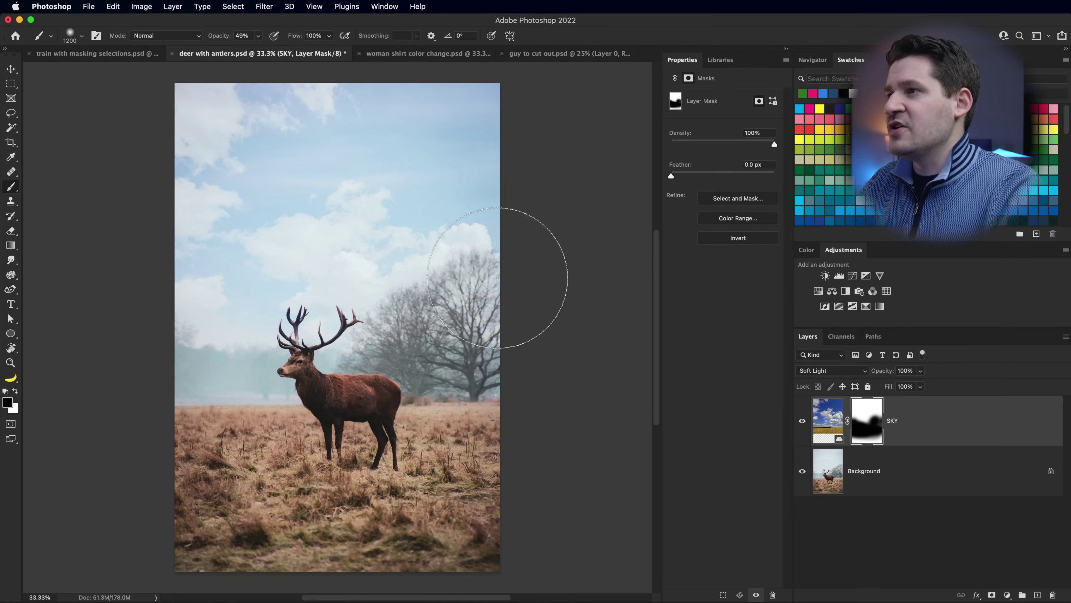
mouse_move(502, 253)
left_mouse_down()
mouse_move(427, 371)
mouse_move(474, 322)
left_mouse_up()
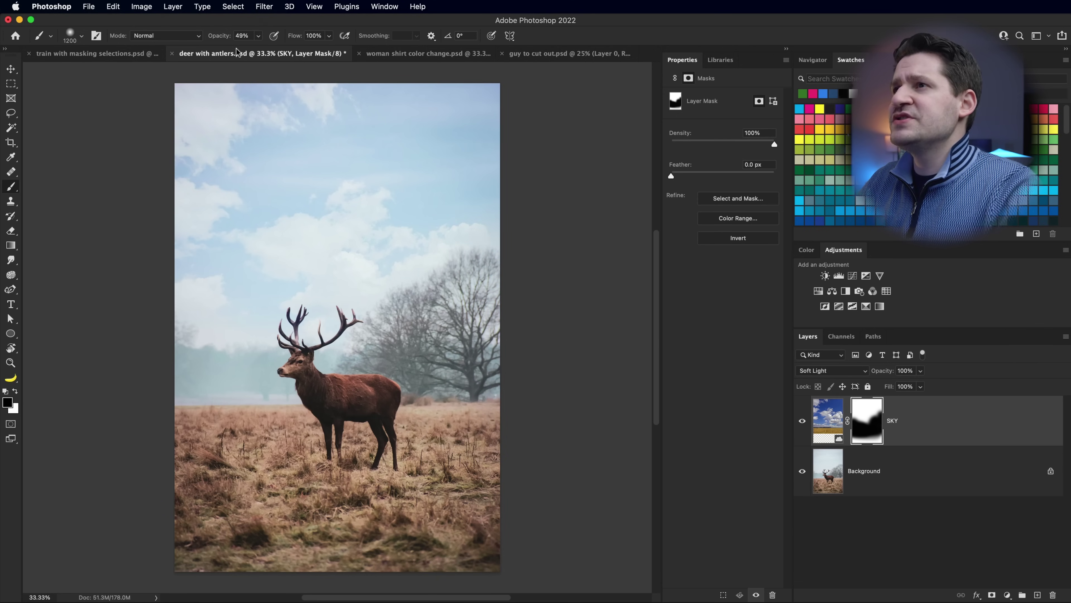
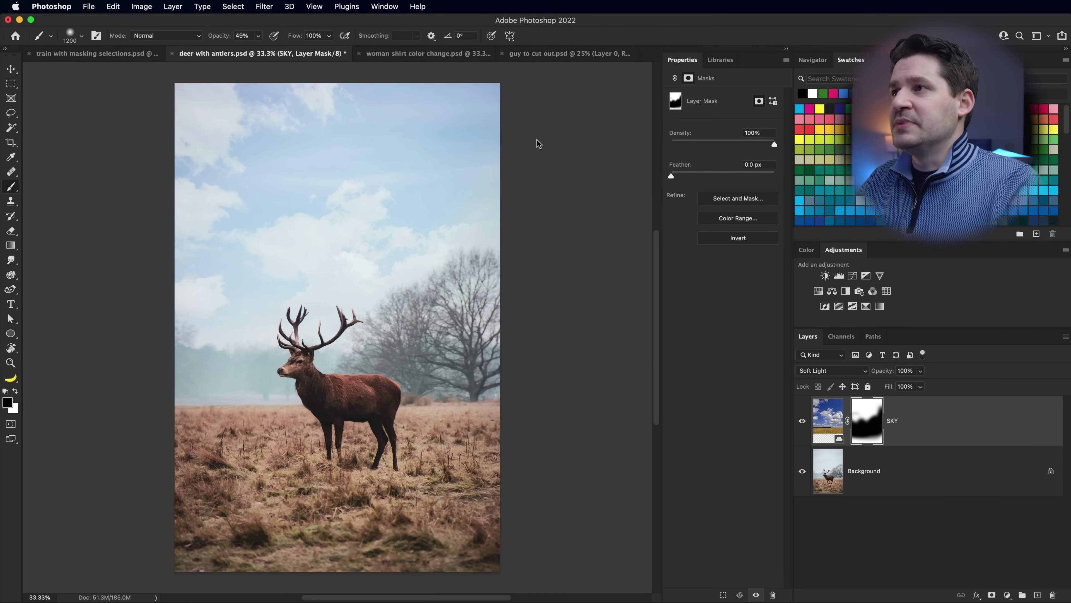
Step: Add a Color Lookup adjustment layer above SKY using the DropBlues.3DL 3D LUT
key("v")
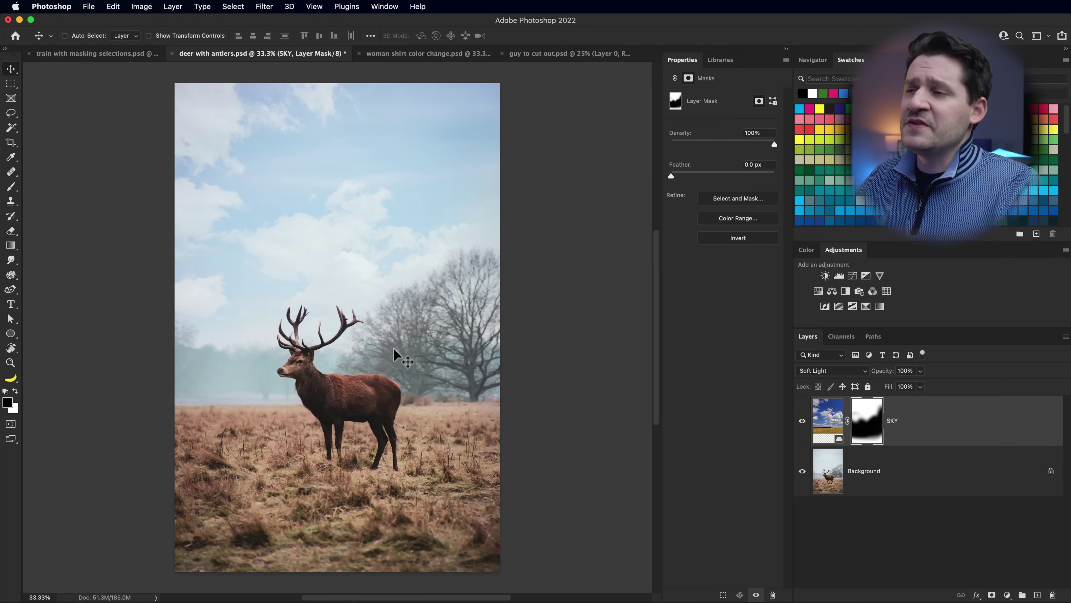
left_click(886, 291)
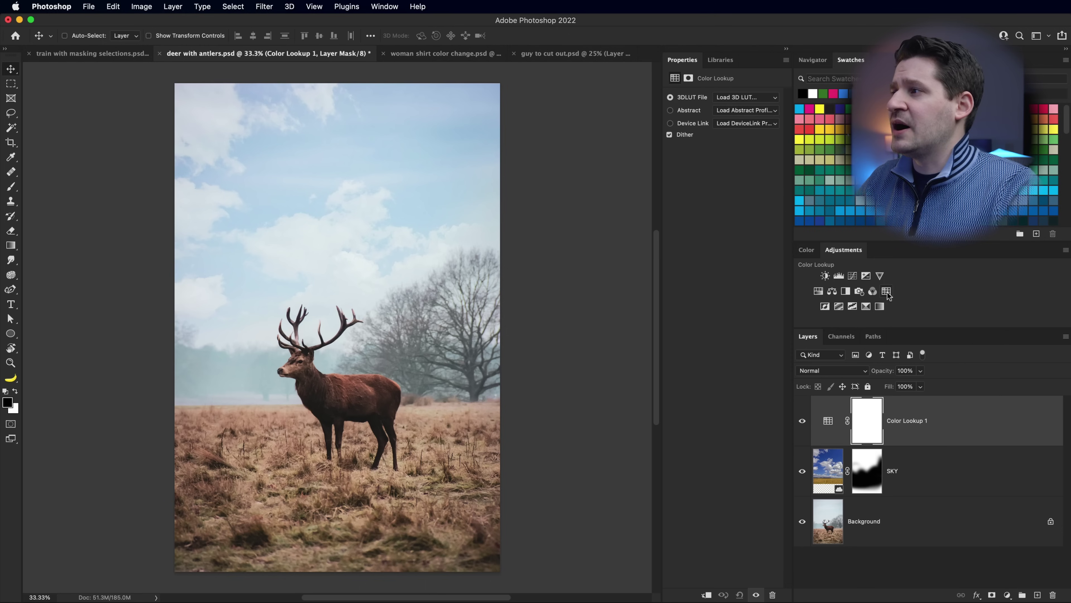
left_click(732, 101)
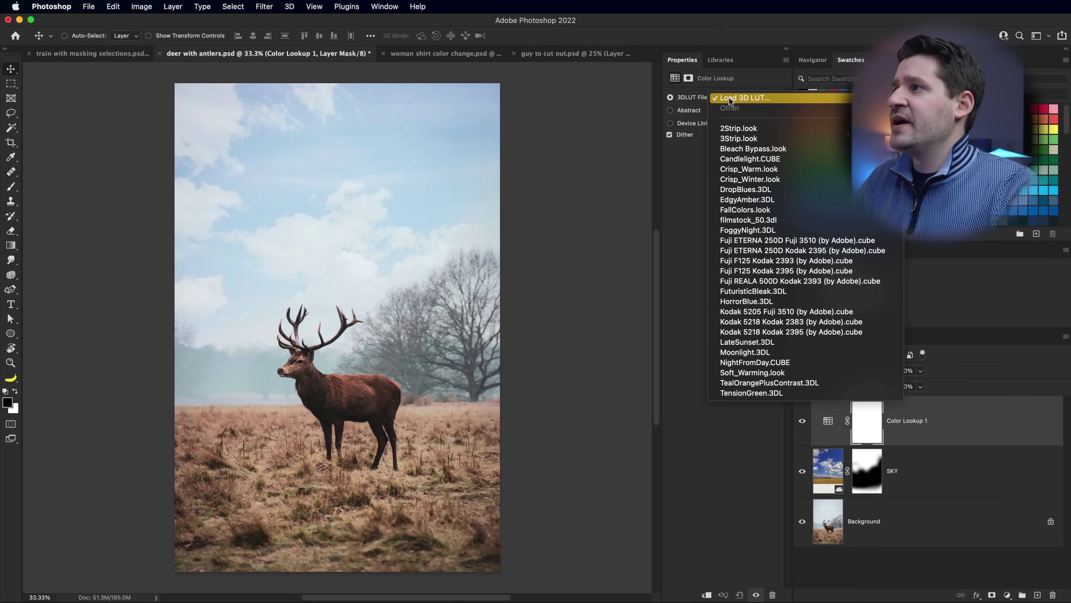
left_click(741, 191)
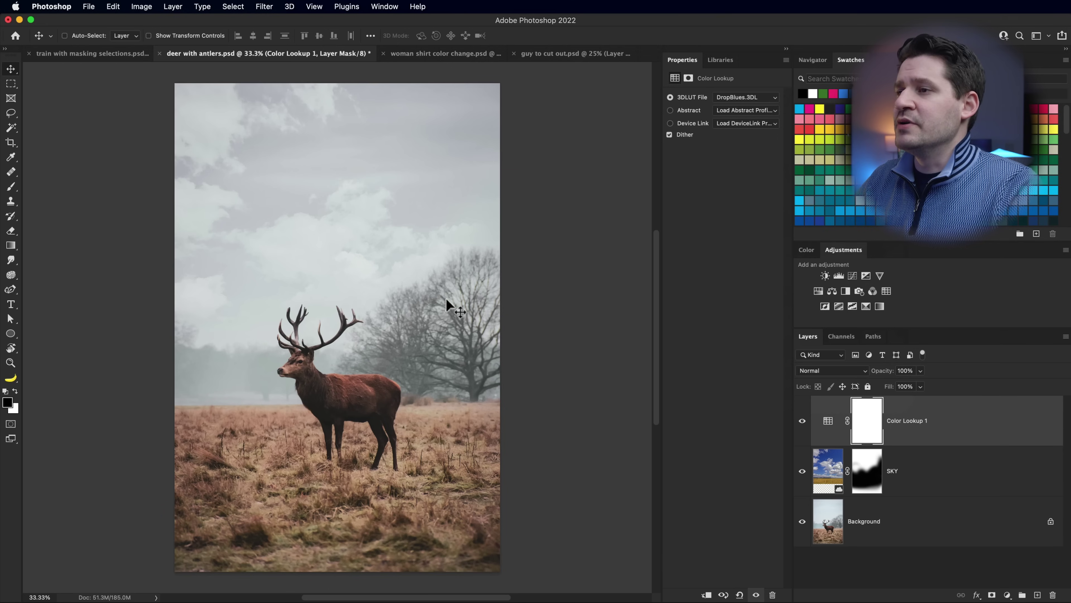
Step: Toggle the SKY layer's visibility to compare the blend, and view its layer mask alone on the canvas
mouse_move(803, 472)
left_mouse_down()
mouse_move(806, 435)
mouse_move(812, 481)
left_mouse_up()
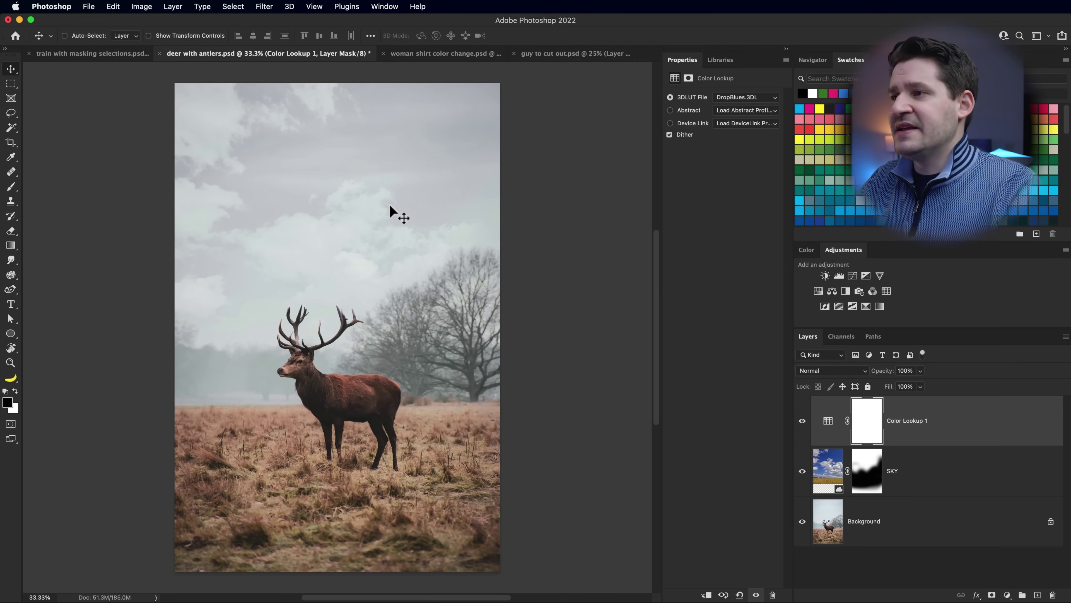
left_click(863, 485)
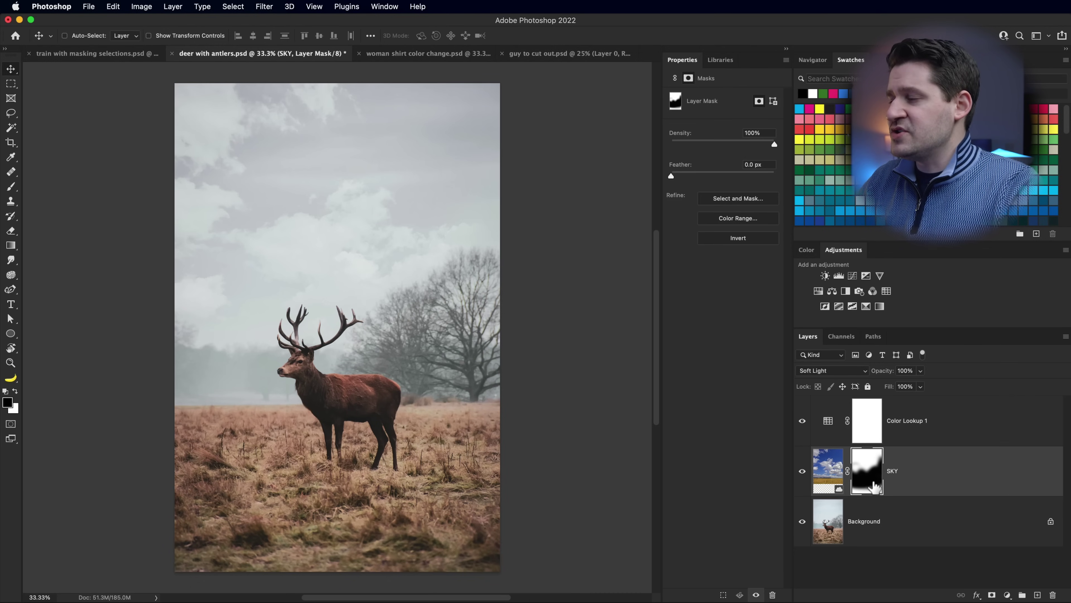
left_click(871, 479, "alt")
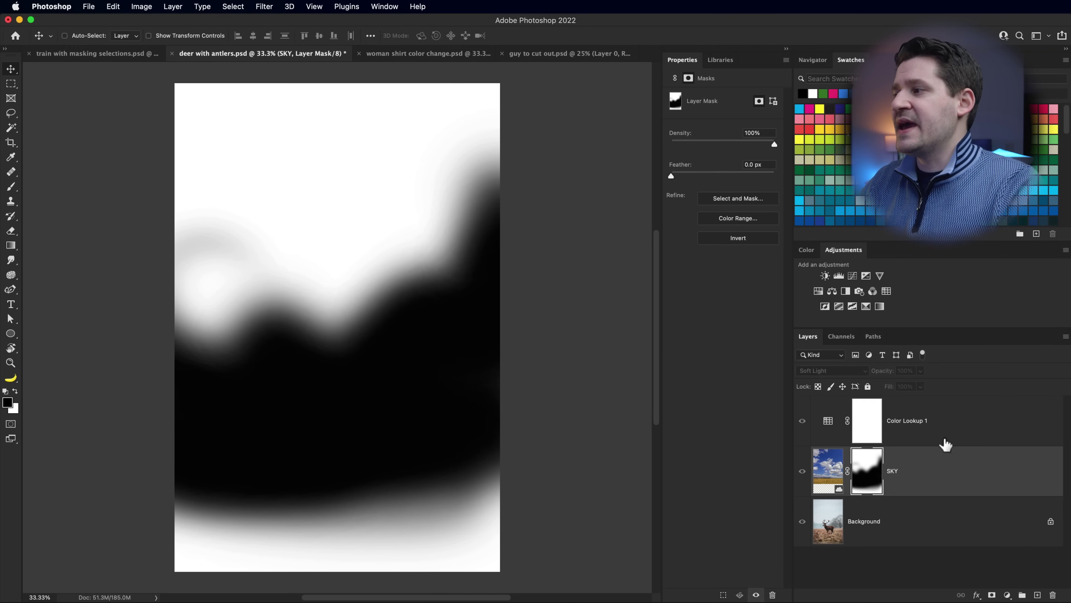
Step: Return from the mask view to the composite and lower the SKY layer's opacity to 82%
left_click(871, 479, "alt")
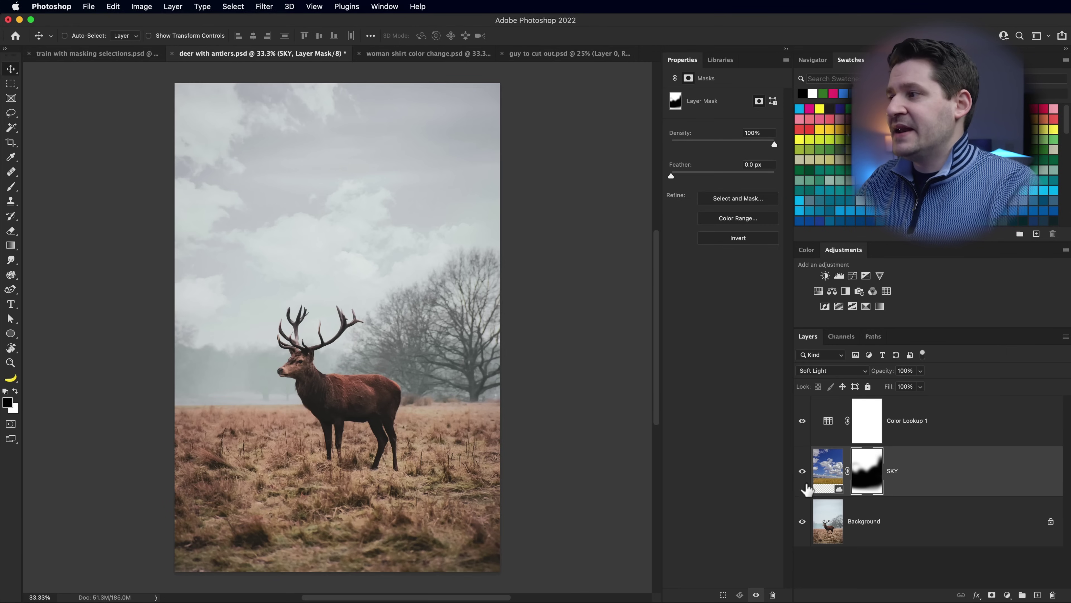
left_click(828, 464)
left_click_drag(887, 377, 880, 377)
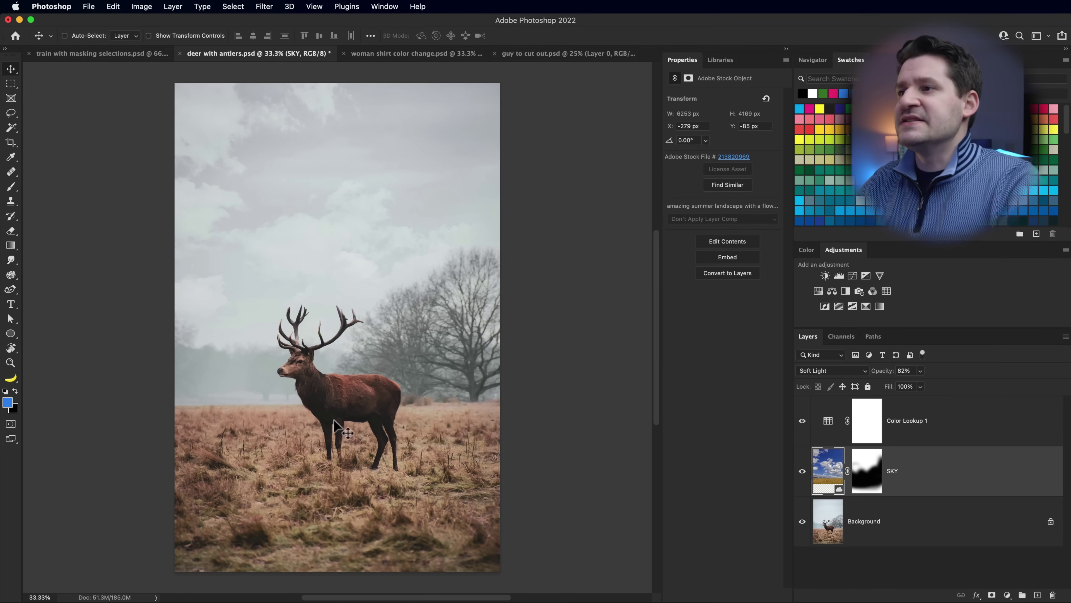
Step: Switch to the woman shirt color change.psd document and add a Hue/Saturation adjustment layer above the Background
left_click(390, 59)
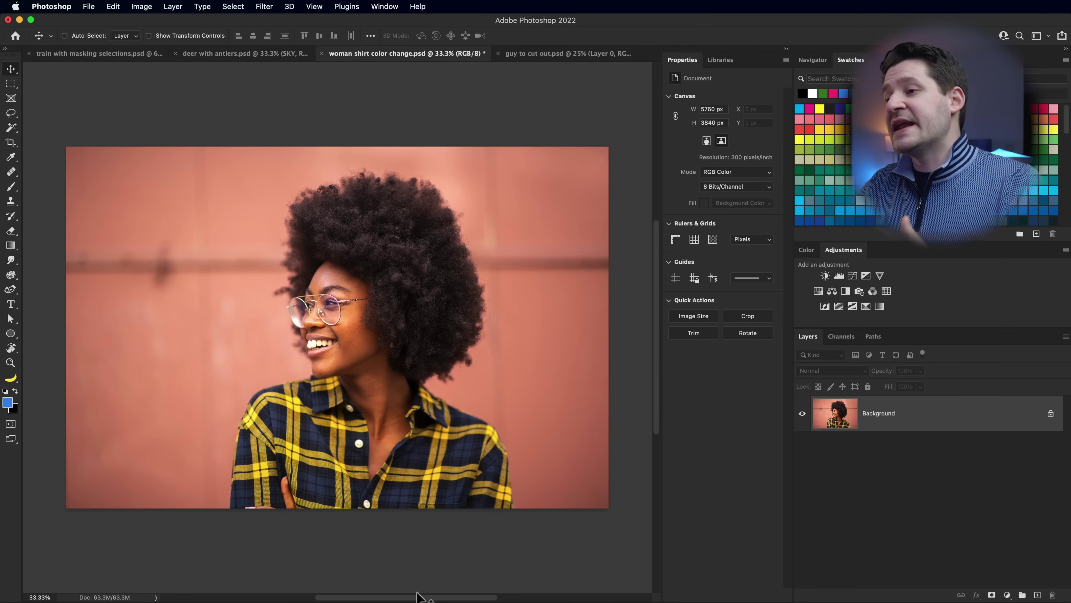
mouse_move(437, 566)
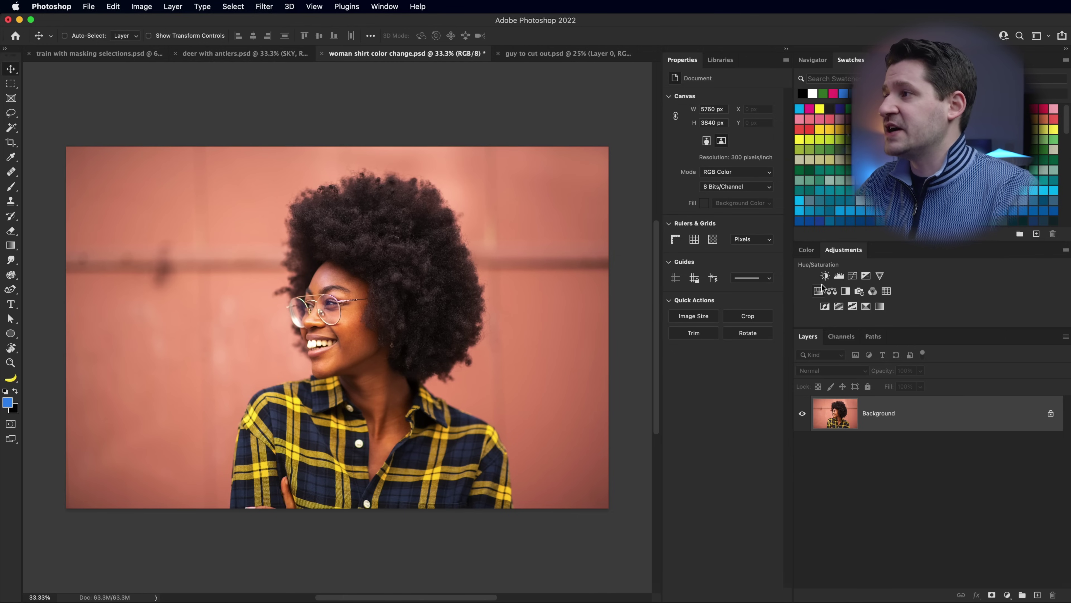
left_click(818, 291)
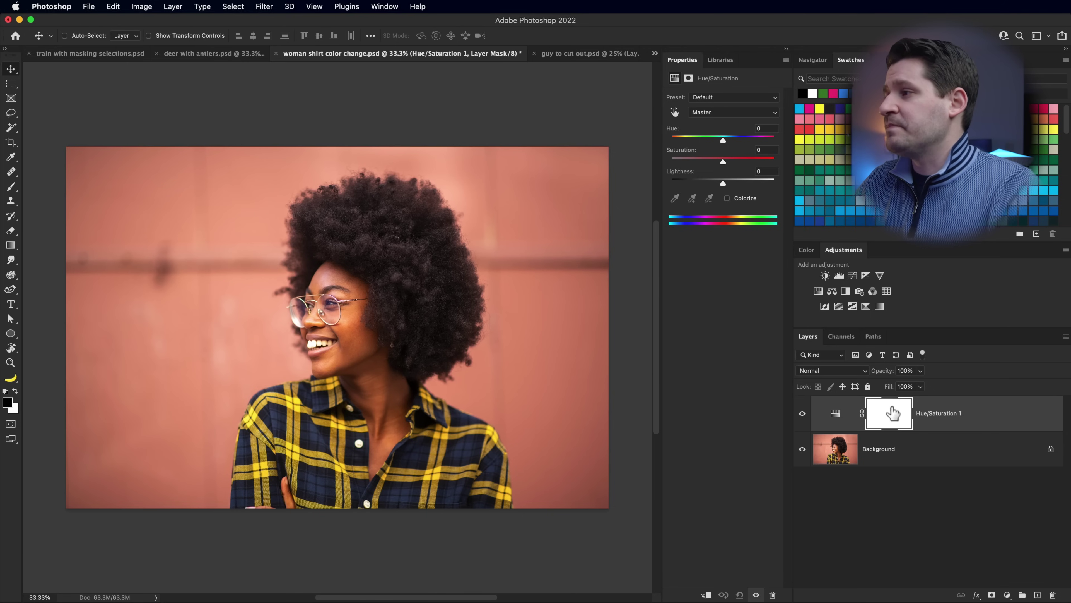
Step: Shift the Hue of the Yellows range to -67 in the Hue/Saturation adjustment
left_click(836, 416)
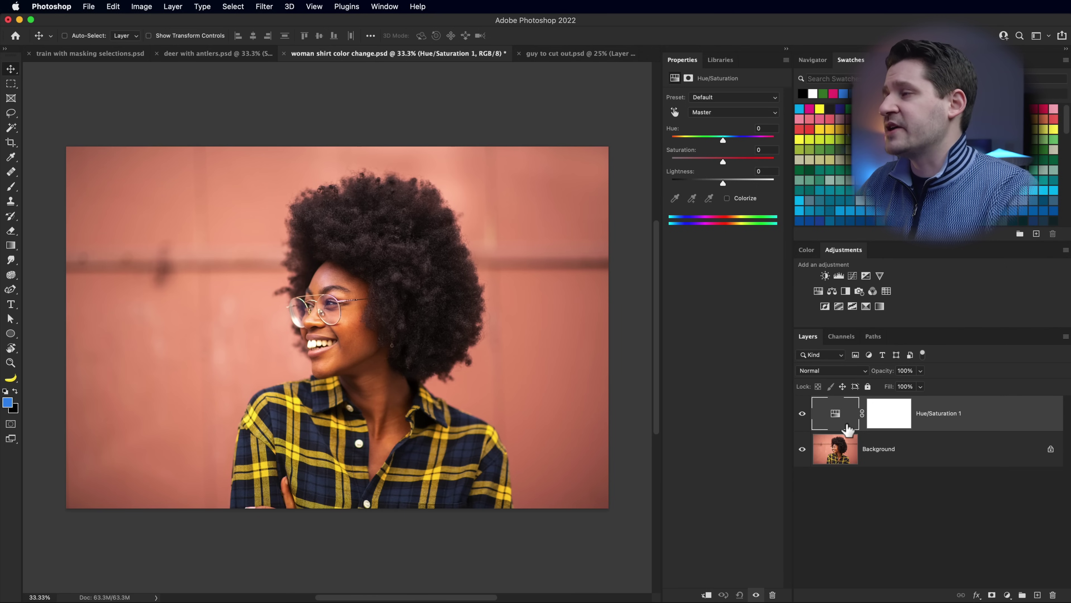
left_click(718, 112)
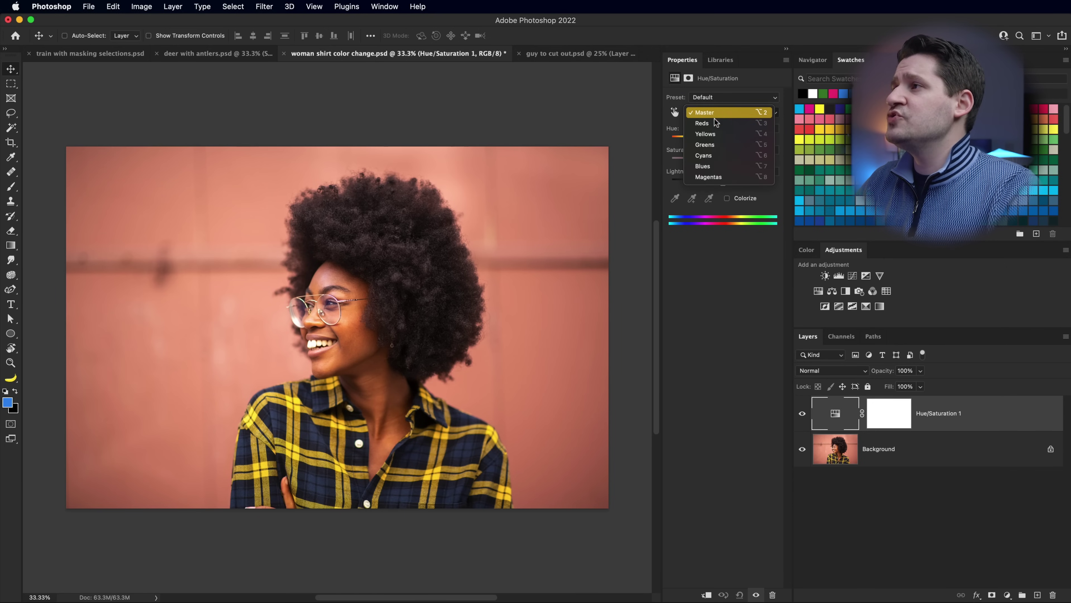
left_click(711, 133)
left_click_drag(724, 141, 693, 139)
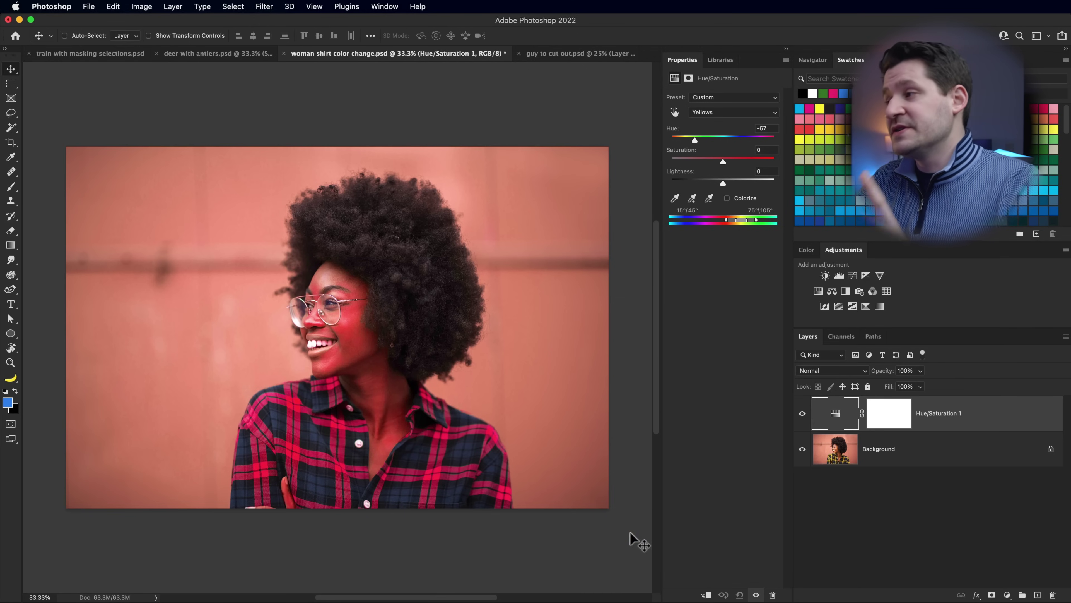
Step: Invert the Hue/Saturation layer's mask to black and invert it back to white
left_click(895, 418)
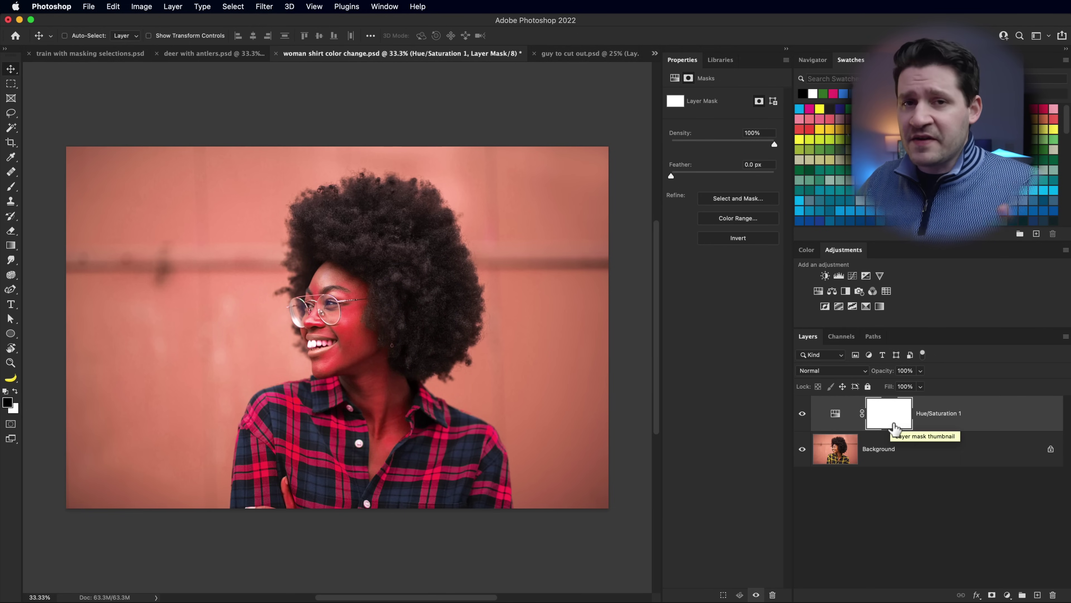
key("super")
key("super+i")
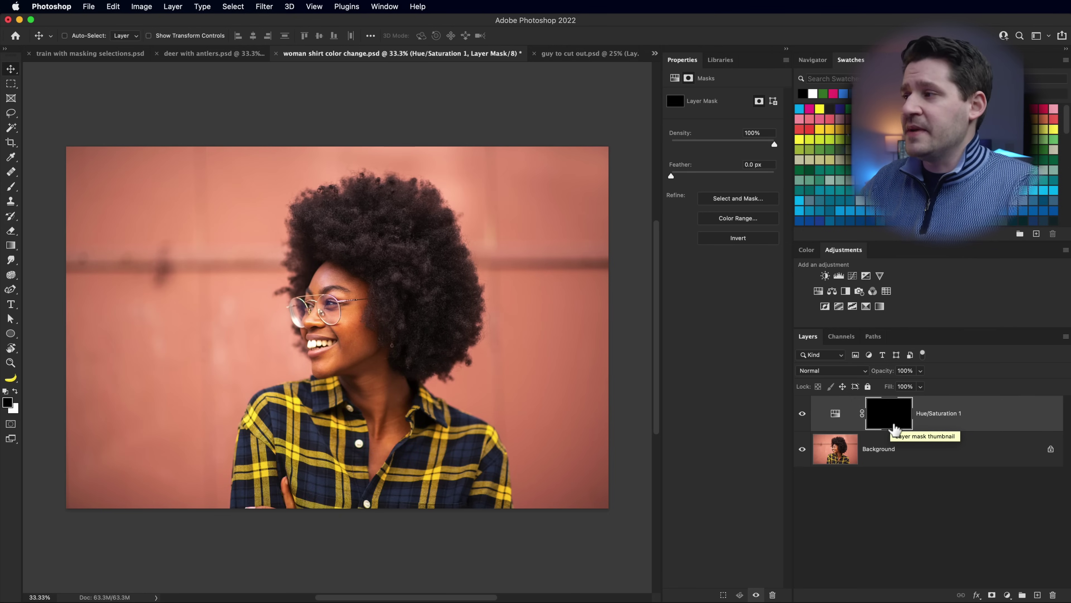
key("super+i")
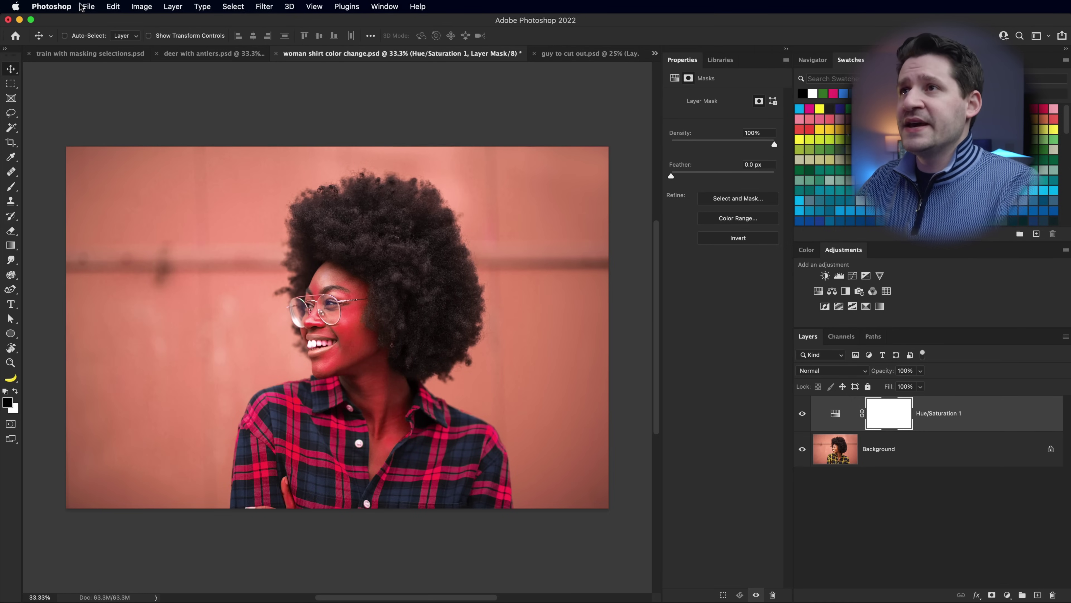
Step: Fill the Hue/Saturation mask with black using Normal mode at 100% opacity
left_click(131, 7)
left_click(113, 7)
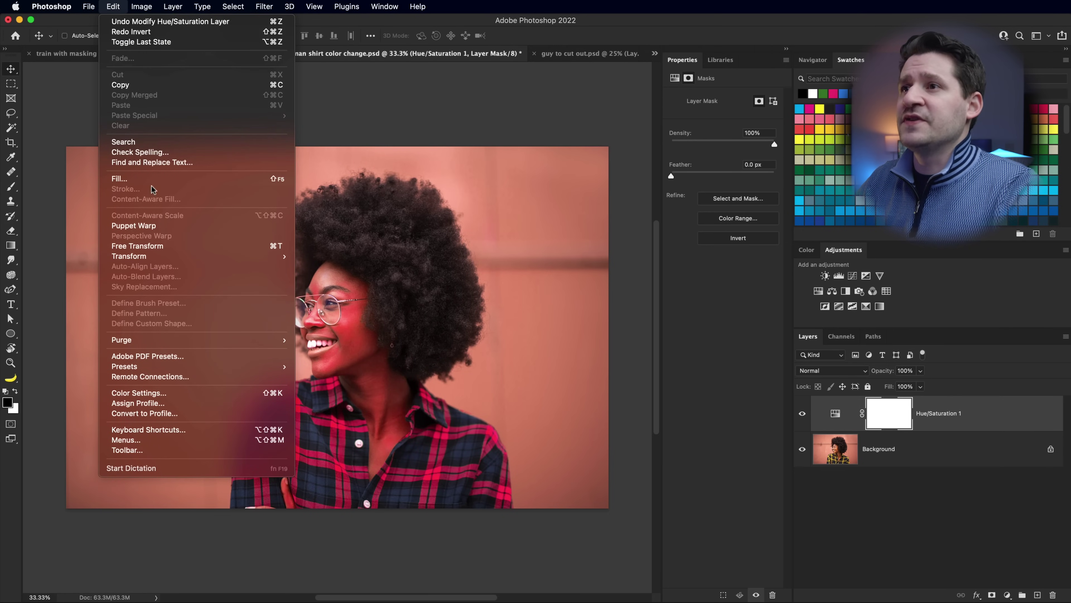
left_click(151, 185)
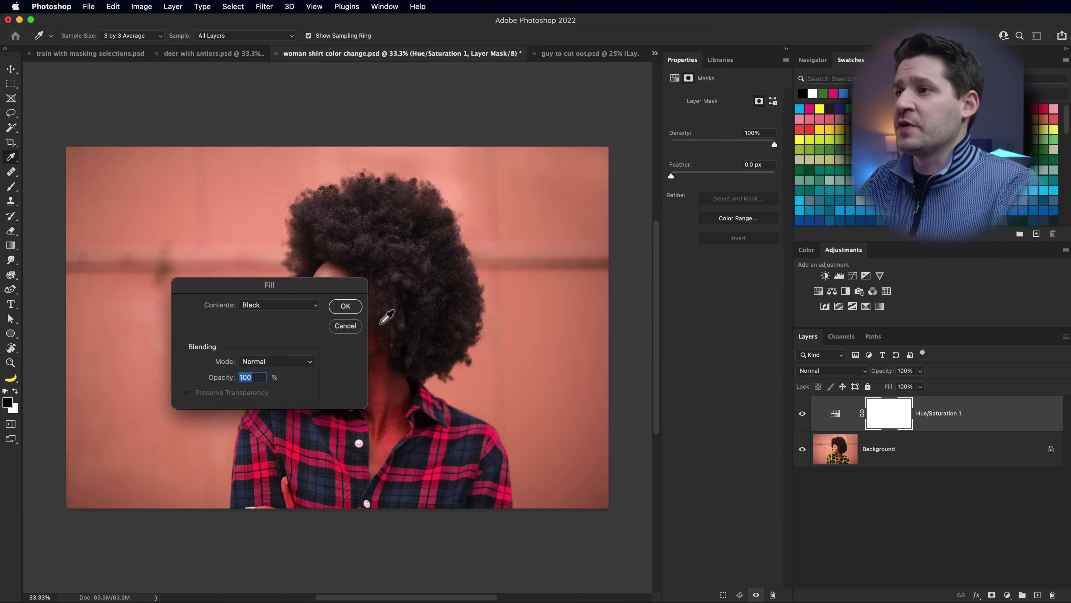
left_click(345, 306)
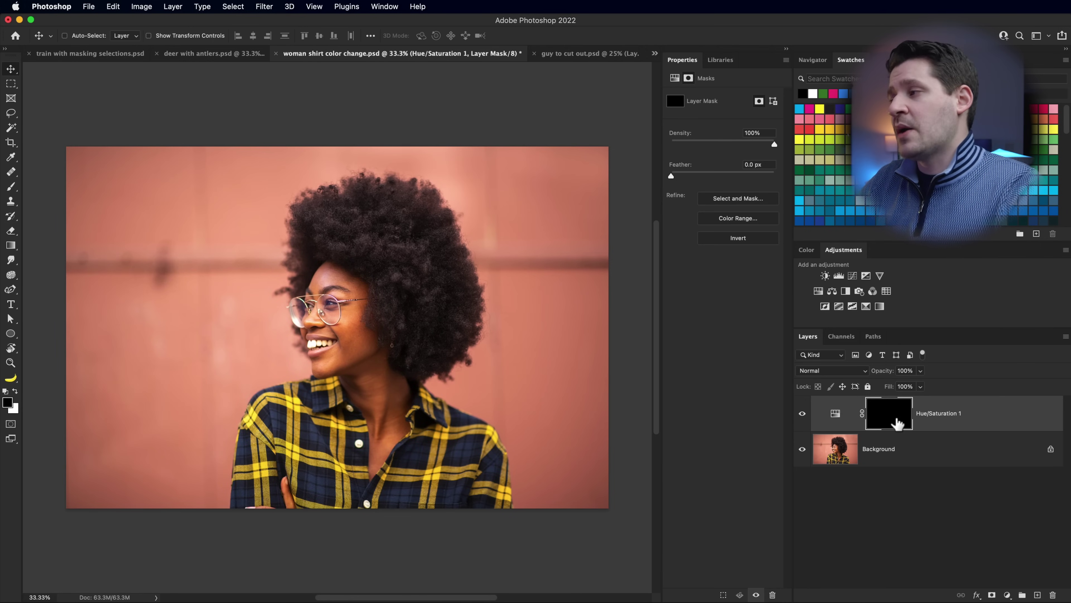
Step: Set up a 250 px Brush with white as the foreground color and target the Hue/Saturation mask for painting on the shirt
key("z")
left_click(271, 478)
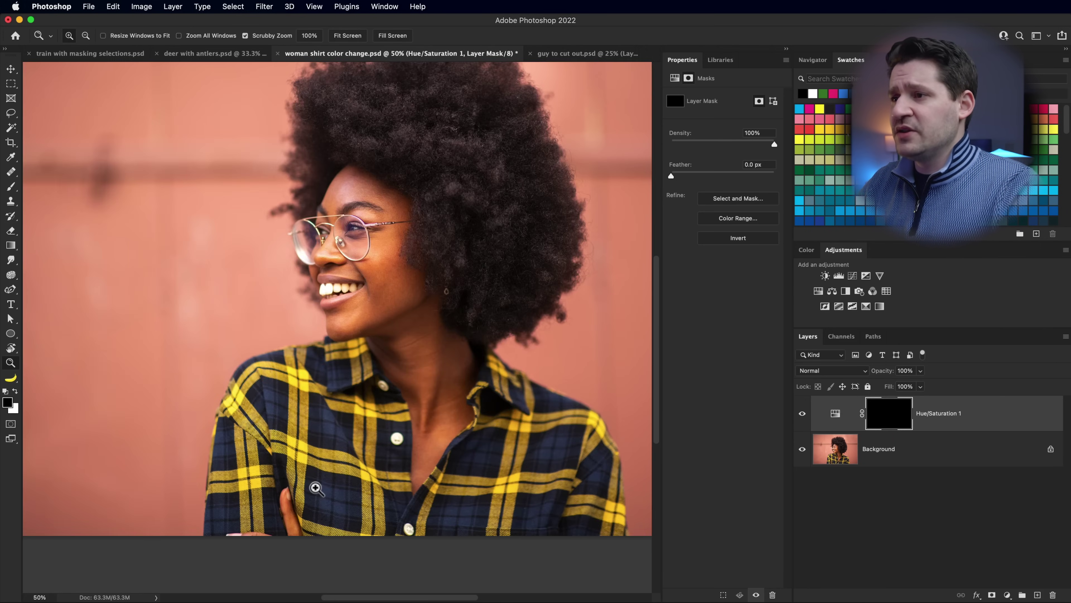
left_click_drag(420, 437, 397, 361)
left_click(12, 186)
key("bracketleft")
key("bracketleft")
key("bracketleft")
key("bracketleft")
key("bracketleft")
key("bracketleft")
key("bracketleft")
key("bracketleft")
key("bracketleft")
left_click(16, 391)
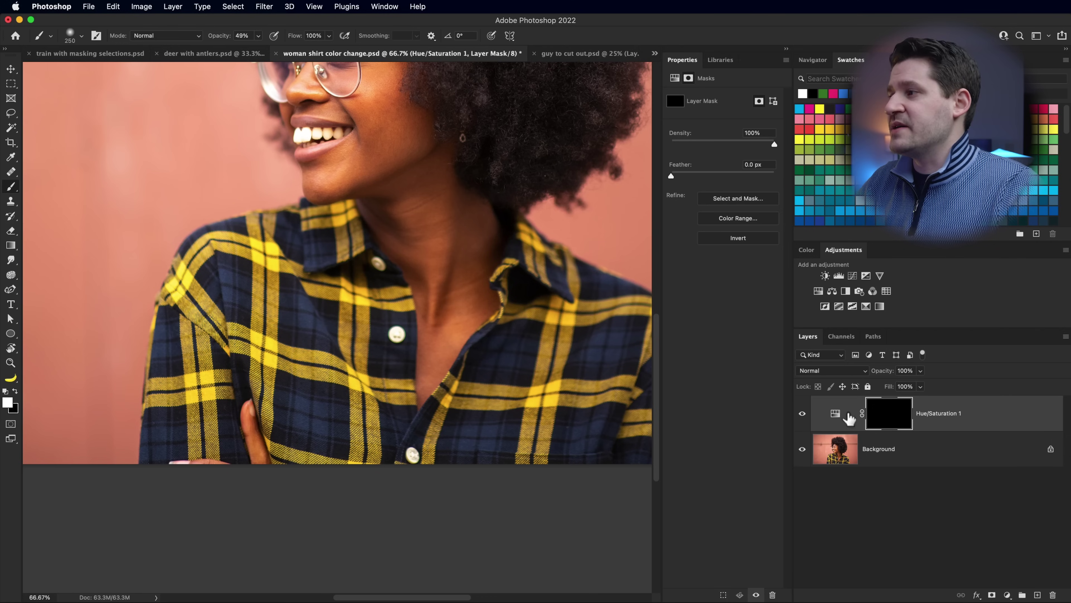
left_click(836, 414)
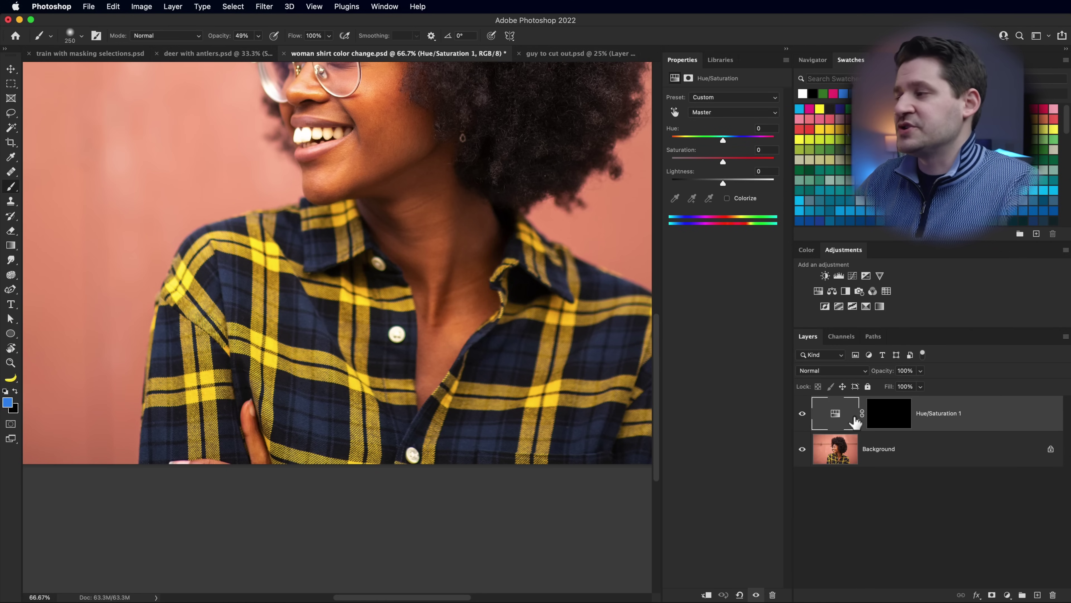
left_click(886, 420)
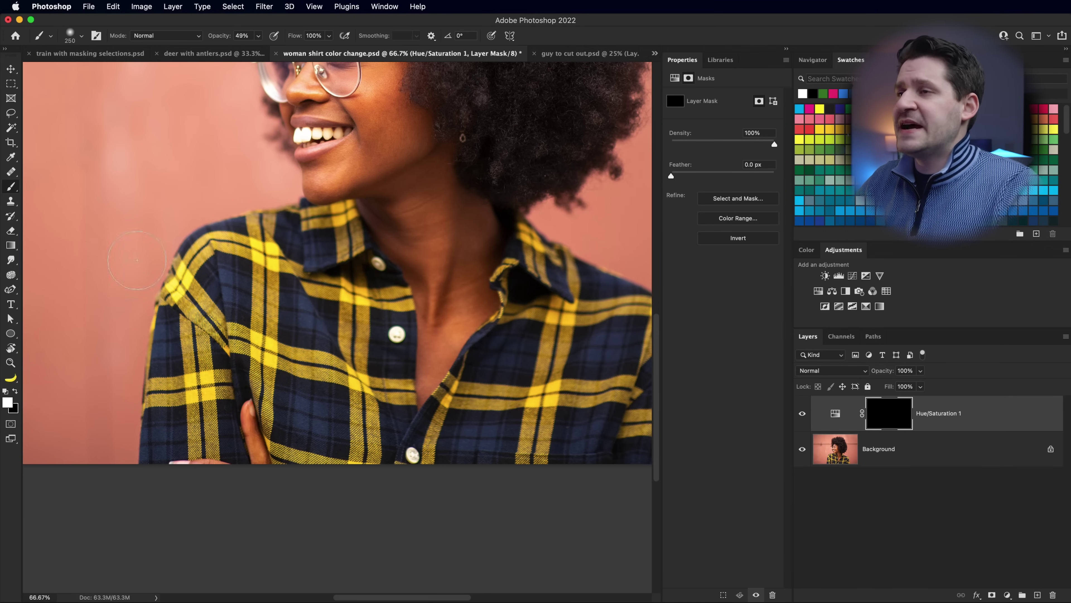
Step: Raise the brush opacity to 100% and paint white on the mask over the lower shirt, both sleeves and the chest
left_click(258, 36)
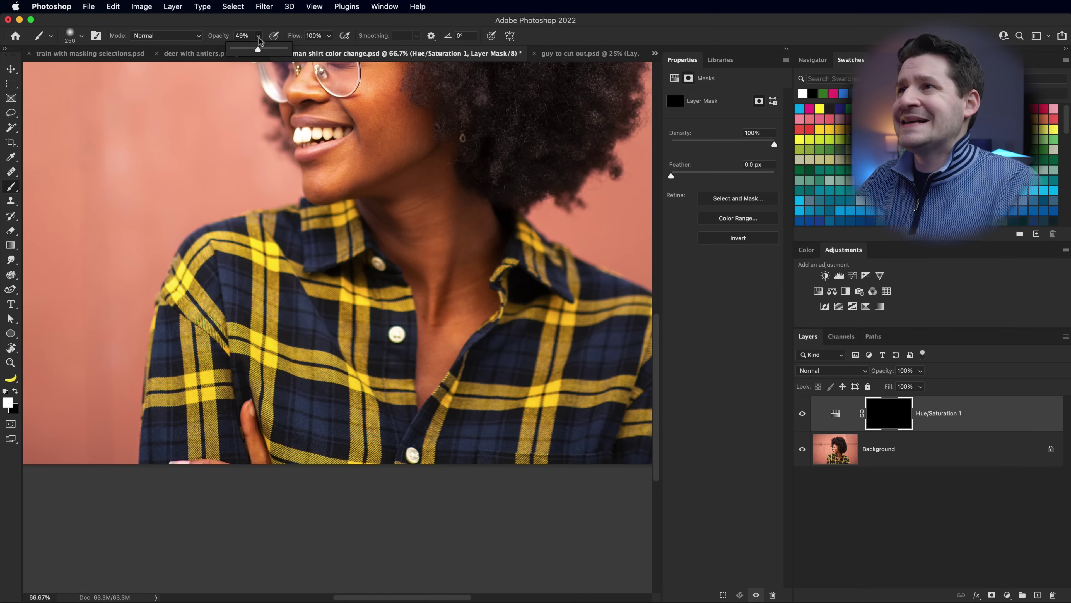
mouse_move(167, 446)
left_mouse_down()
mouse_move(167, 426)
mouse_move(211, 460)
mouse_move(239, 455)
mouse_move(177, 334)
mouse_move(189, 325)
mouse_move(183, 480)
mouse_move(242, 450)
mouse_move(269, 380)
mouse_move(305, 481)
mouse_move(379, 426)
mouse_move(359, 368)
mouse_move(403, 392)
mouse_move(405, 422)
mouse_move(363, 344)
mouse_move(299, 371)
mouse_move(230, 321)
mouse_move(232, 382)
left_mouse_up()
left_click_drag(337, 401, 150, 366)
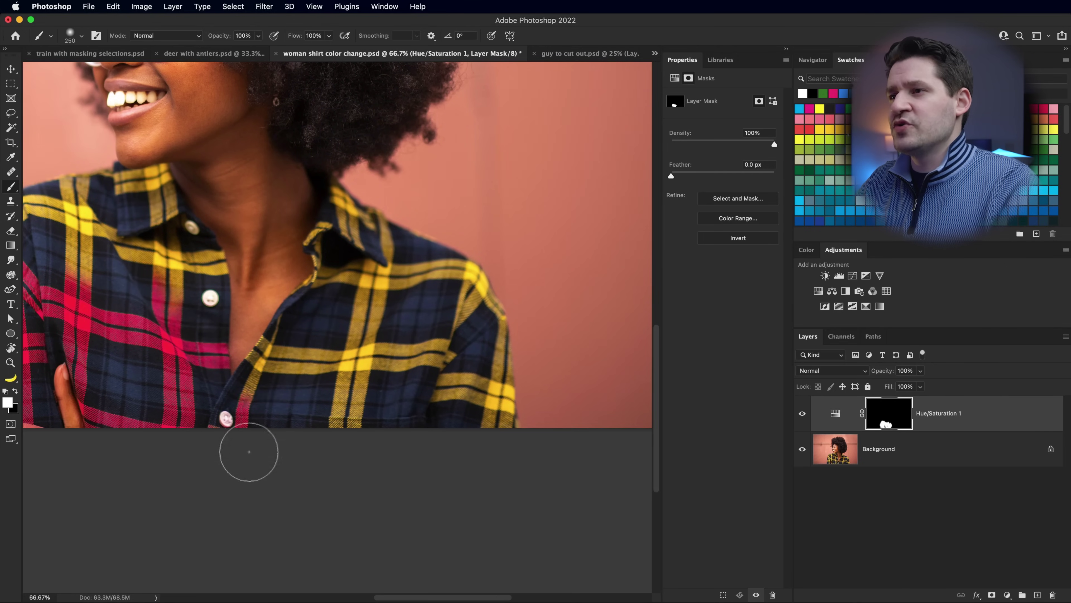
mouse_move(280, 371)
left_mouse_down()
mouse_move(336, 342)
mouse_move(365, 405)
mouse_move(394, 349)
mouse_move(390, 298)
mouse_move(322, 328)
mouse_move(349, 286)
mouse_move(412, 311)
mouse_move(424, 282)
mouse_move(466, 285)
mouse_move(486, 315)
mouse_move(456, 377)
mouse_move(386, 397)
mouse_move(518, 447)
mouse_move(498, 333)
mouse_move(475, 289)
mouse_move(500, 375)
mouse_move(481, 303)
left_mouse_up()
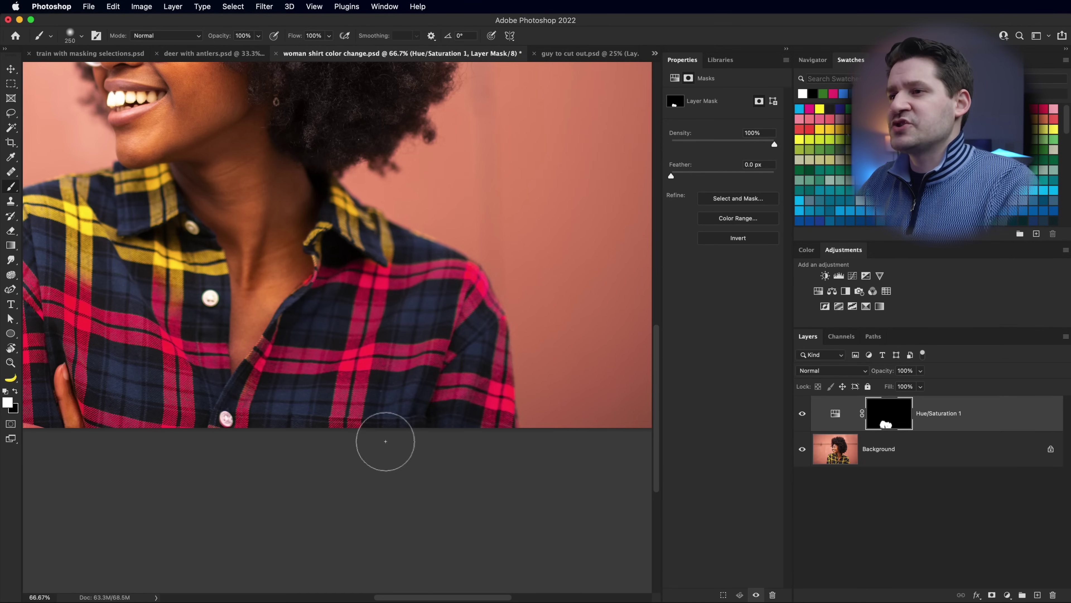
Step: Touch up the mask in white along the shirt's front opening with a 60 px brush, and set the brush size to 100 px
scroll(387, 418, "left", 5)
scroll(387, 414, "left", 5)
scroll(388, 414, "up", 2)
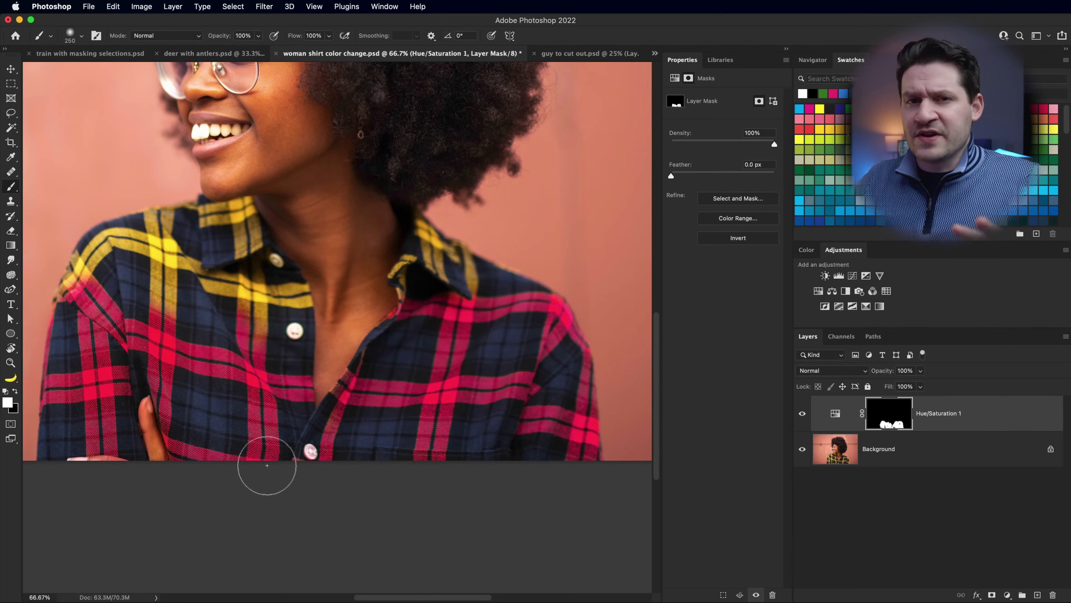
key("bracketleft")
key("bracketleft")
key("bracketleft")
key("bracketleft")
key("bracketleft")
key("bracketleft")
key("bracketleft")
key("bracketleft")
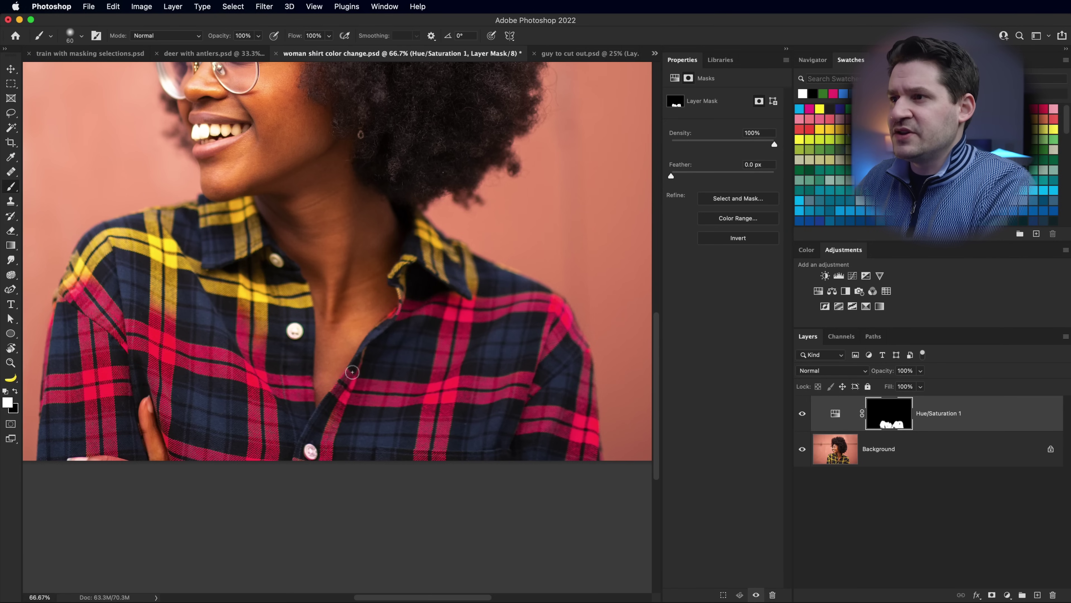
key("bracketright")
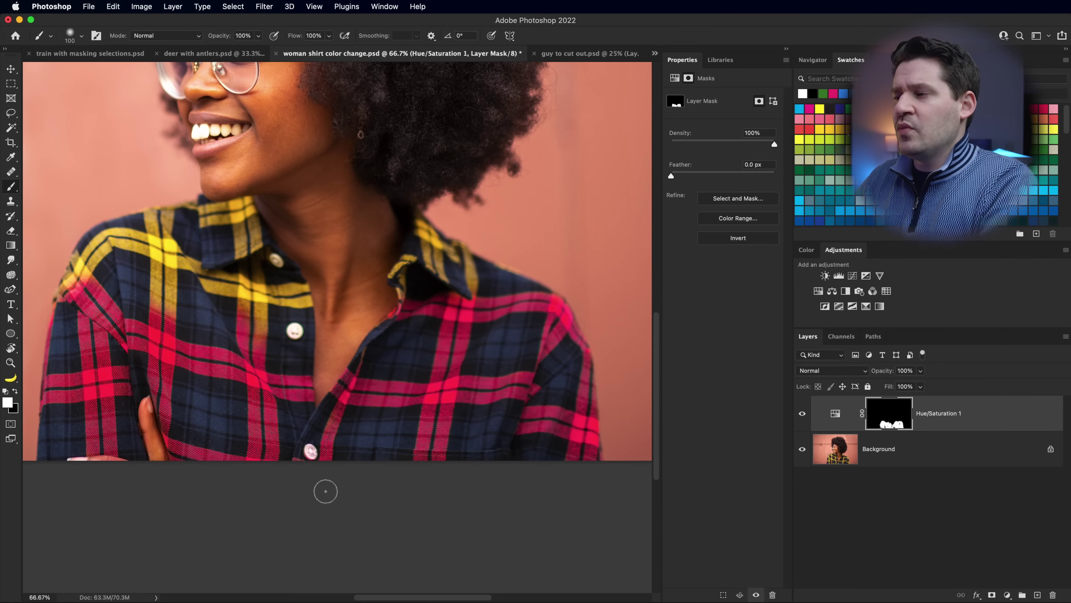
Step: View the Hue/Saturation mask alone and paint white over the dark gaps inside the shirt area, enlarging the brush to 400 px
left_click(898, 427, "alt")
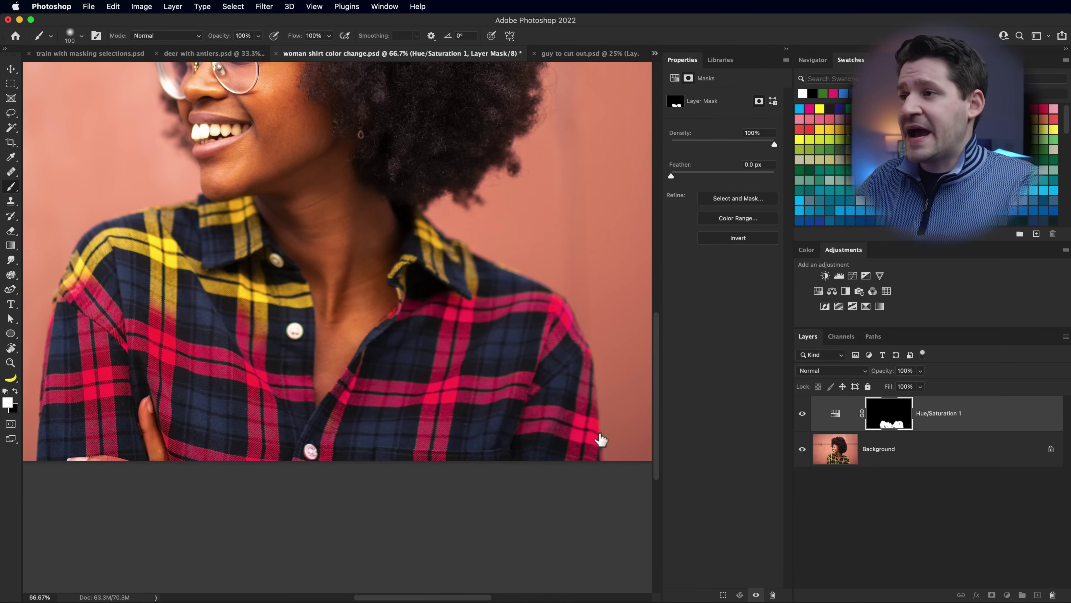
key("bracketright")
key("bracketright")
key("bracketright")
key("bracketright")
key("bracketright")
key("bracketright")
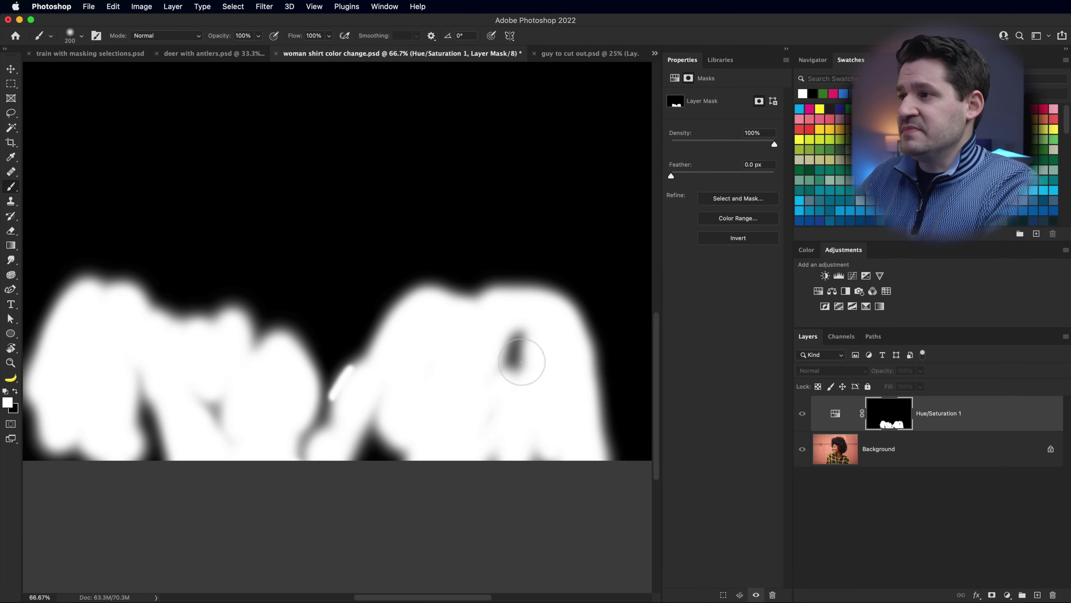
left_click_drag(510, 349, 522, 335)
mouse_move(545, 446)
left_mouse_down()
mouse_move(523, 456)
mouse_move(442, 460)
mouse_move(353, 507)
mouse_move(363, 472)
left_mouse_up()
mouse_move(155, 431)
left_mouse_down()
mouse_move(157, 388)
mouse_move(146, 450)
mouse_move(167, 469)
mouse_move(161, 382)
mouse_move(168, 472)
left_mouse_up()
key("super+z")
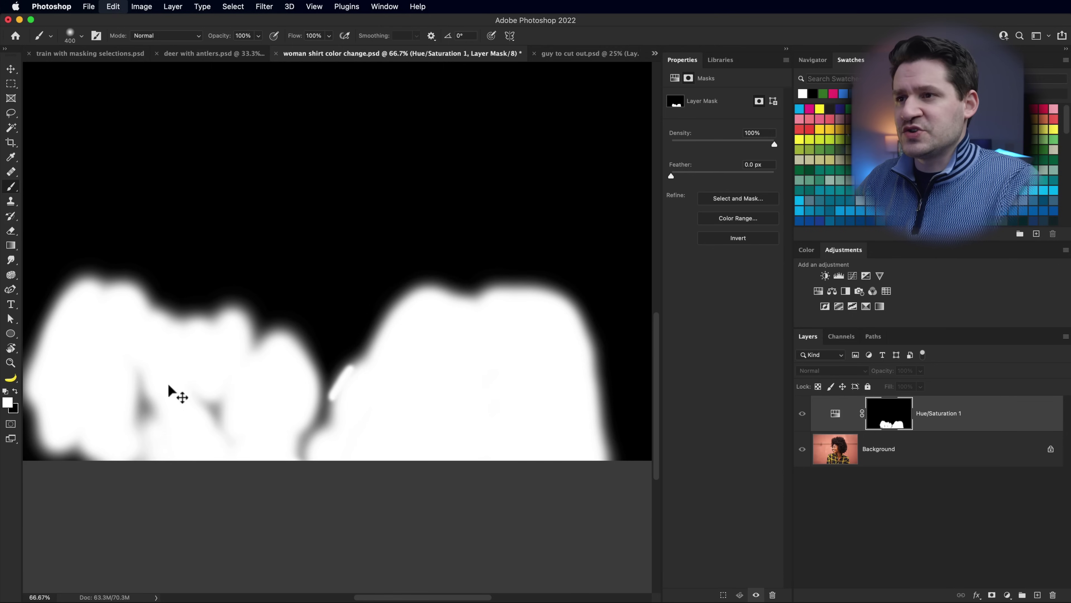
mouse_move(226, 408)
left_mouse_down()
mouse_move(210, 383)
mouse_move(215, 424)
mouse_move(231, 406)
left_mouse_up()
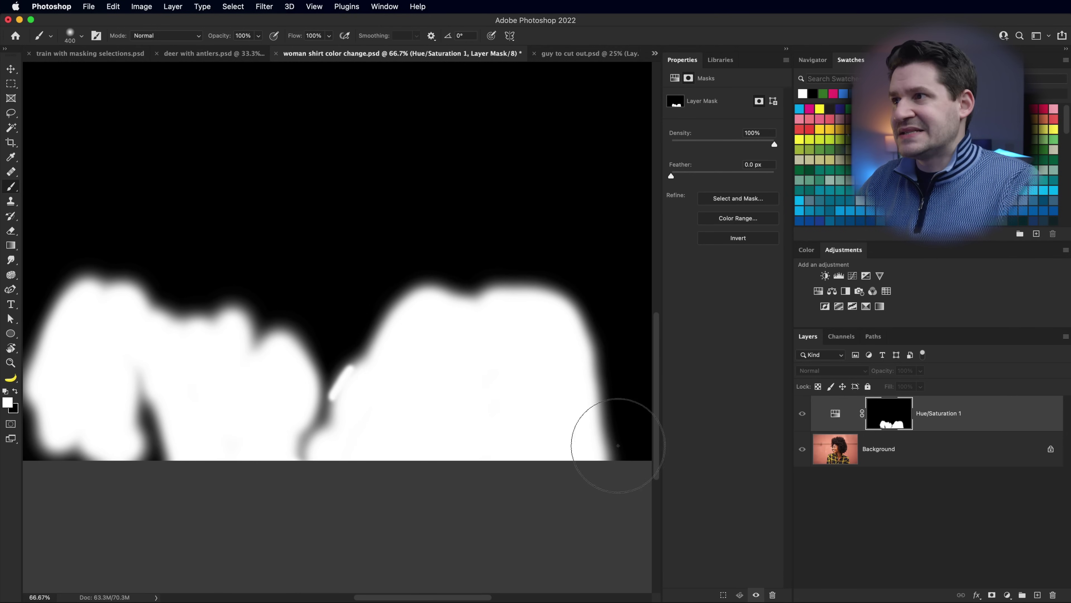
left_click(903, 420, "alt")
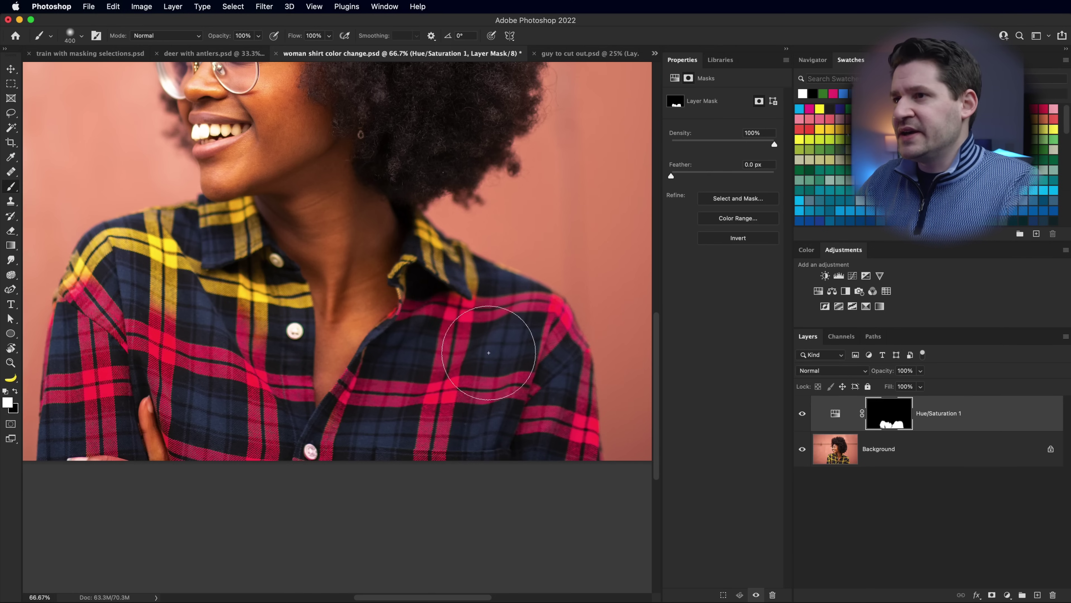
Step: Enlarge the brush to 1000 px and check its size and hardness in the brush settings
scroll(129, 352, "up", 3)
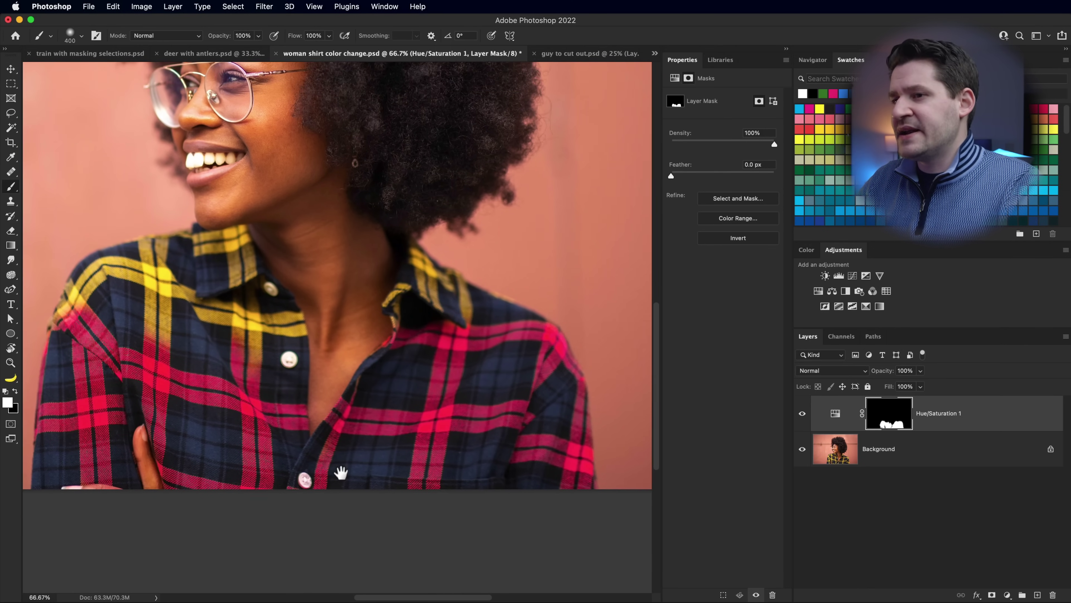
scroll(291, 461, "up", 2)
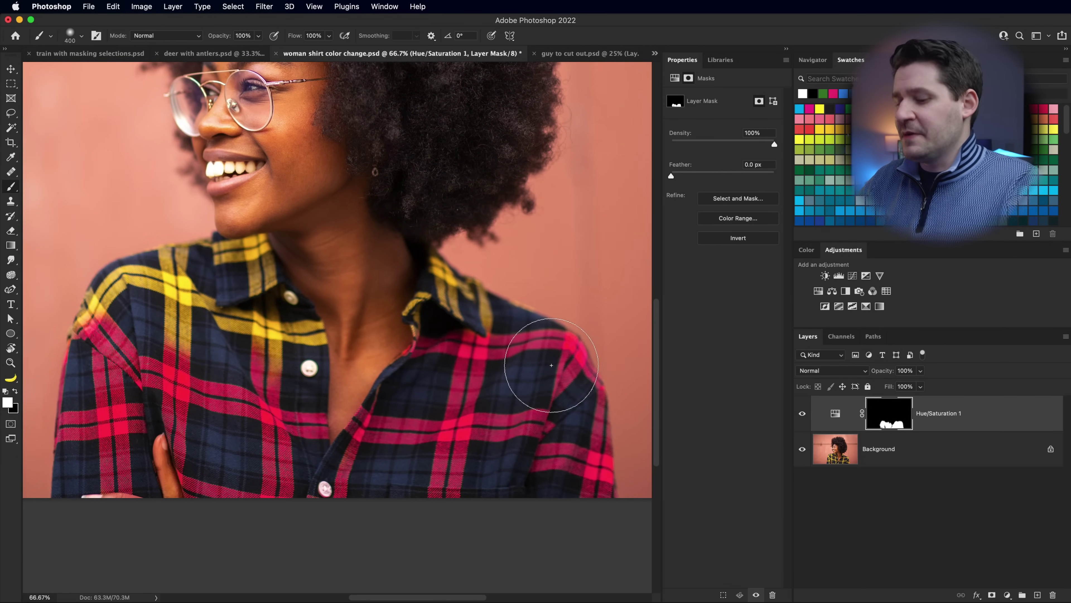
key("super+minus")
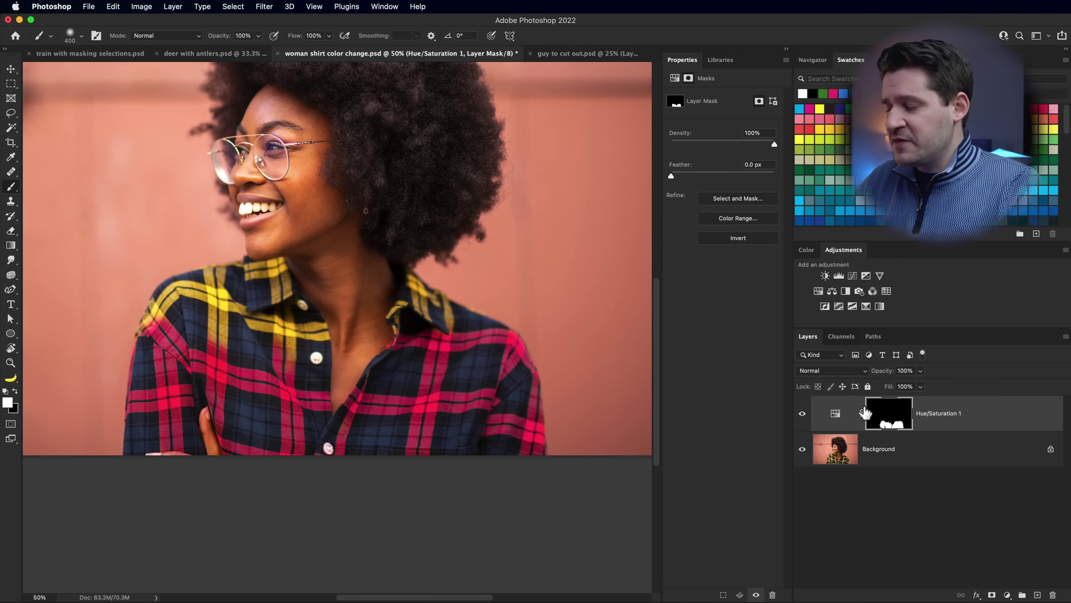
key("bracketright")
key("bracketright")
key("bracketright")
key("bracketright")
key("bracketright")
key("bracketright")
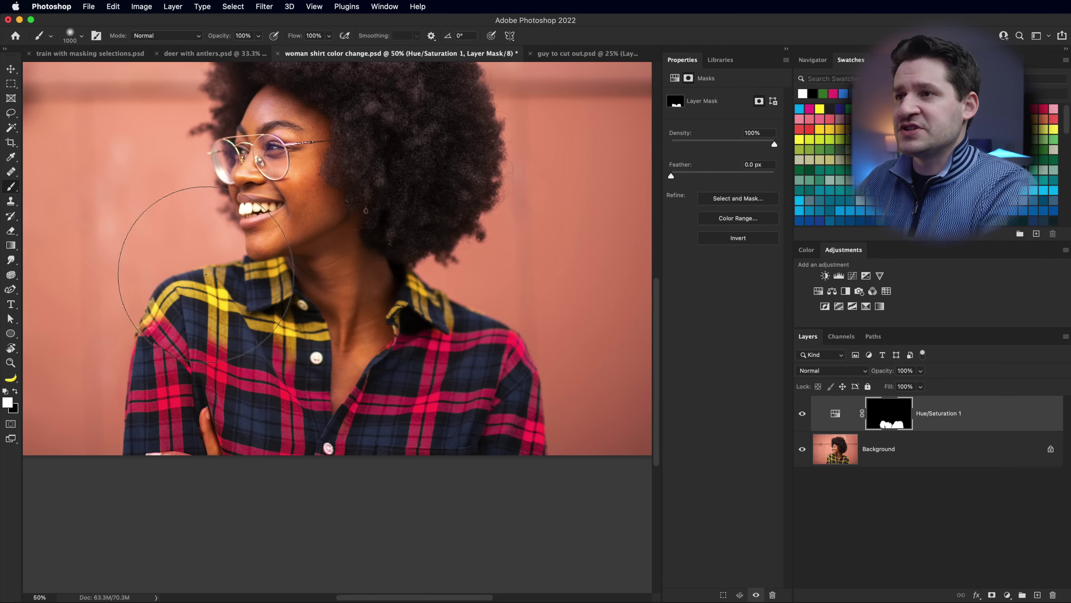
right_click(202, 274)
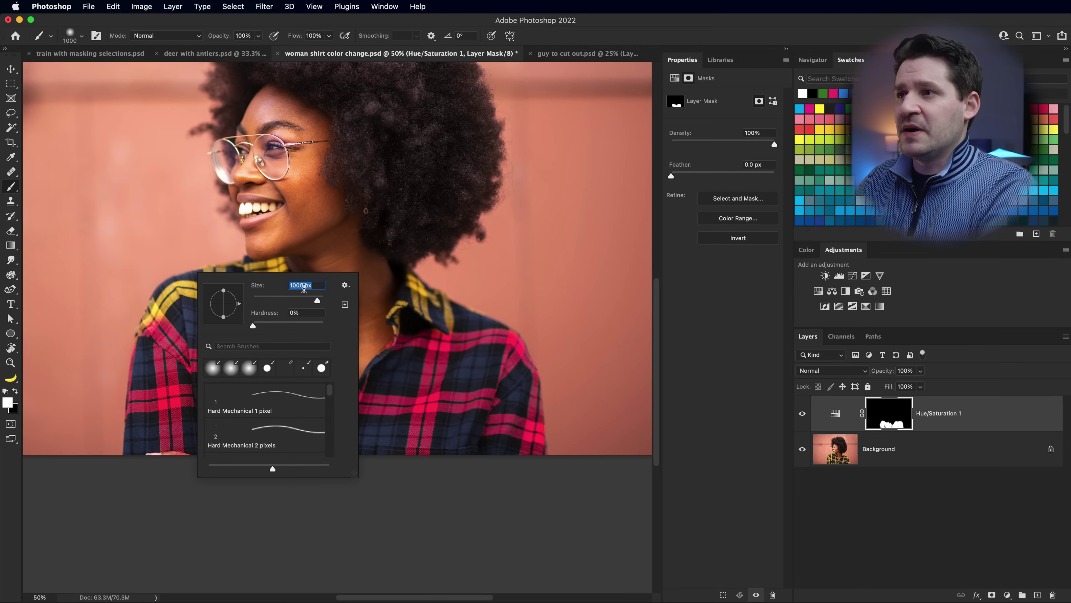
left_click(258, 531)
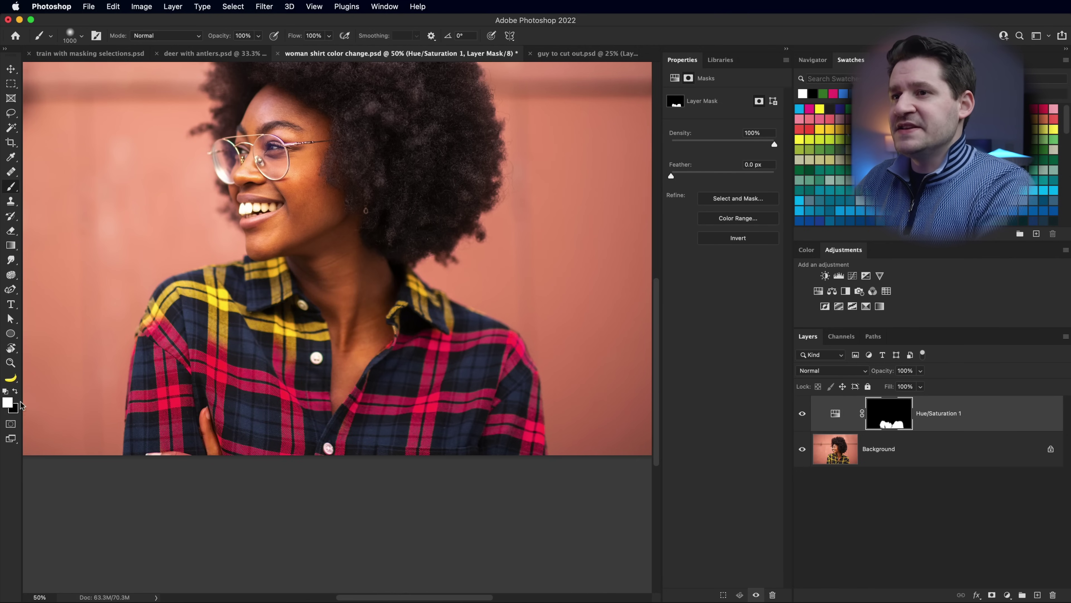
Step: Paint black with the 1000 px brush on the Hue/Saturation mask over the upper shirt, and compare the result with the original photo
left_click(16, 391)
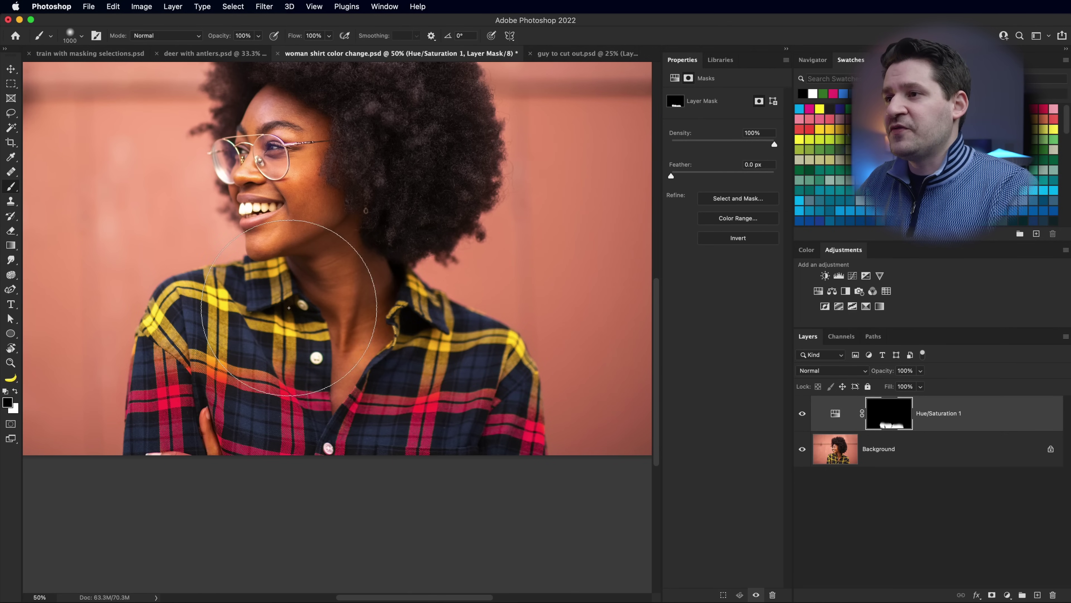
key("v")
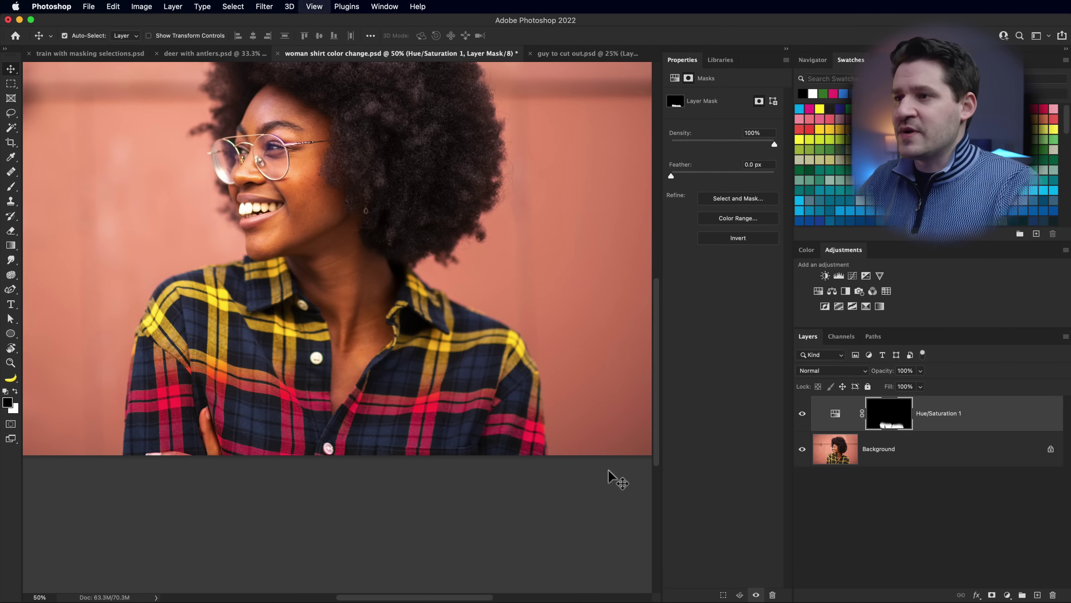
key("super+minus")
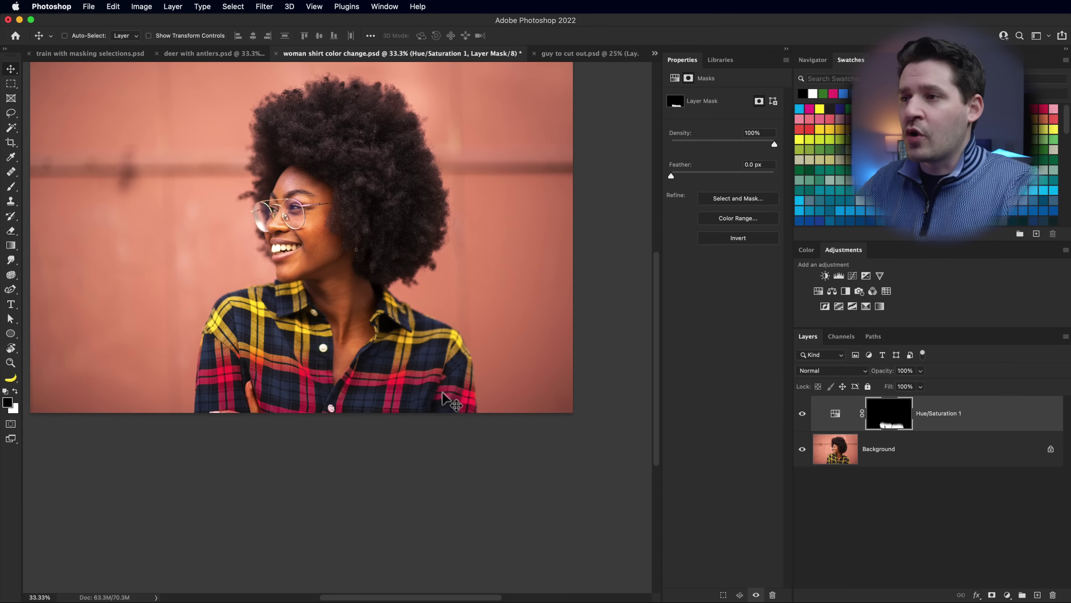
scroll(359, 292, "up", 3)
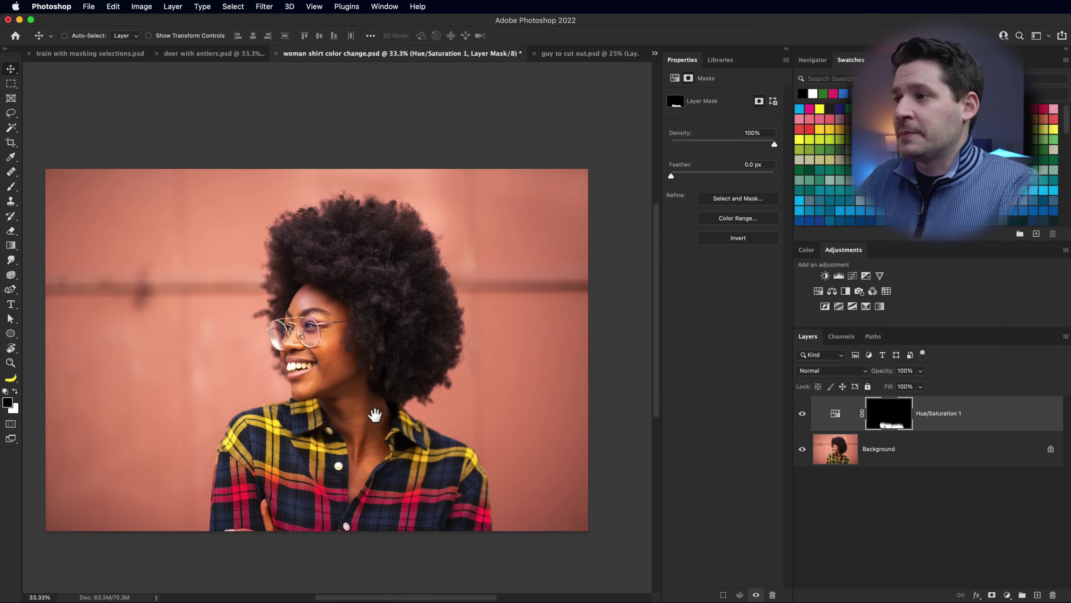
left_click(803, 450, "alt")
left_click(803, 450, "alt")
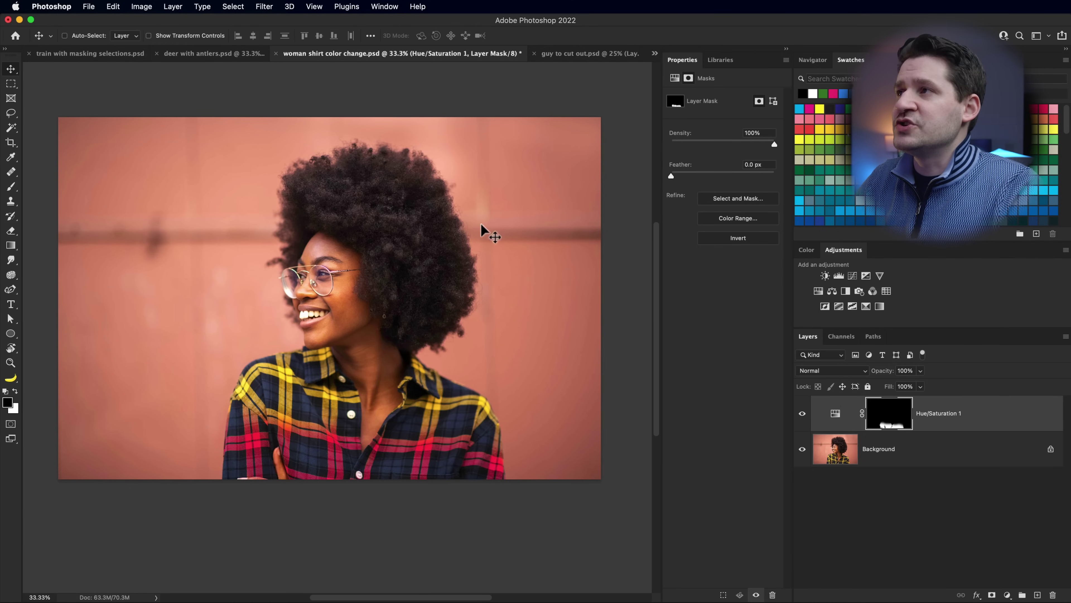
Step: Switch to the "guy to cut out.psd" document and select the man as the subject of Layer 0
left_click(573, 54)
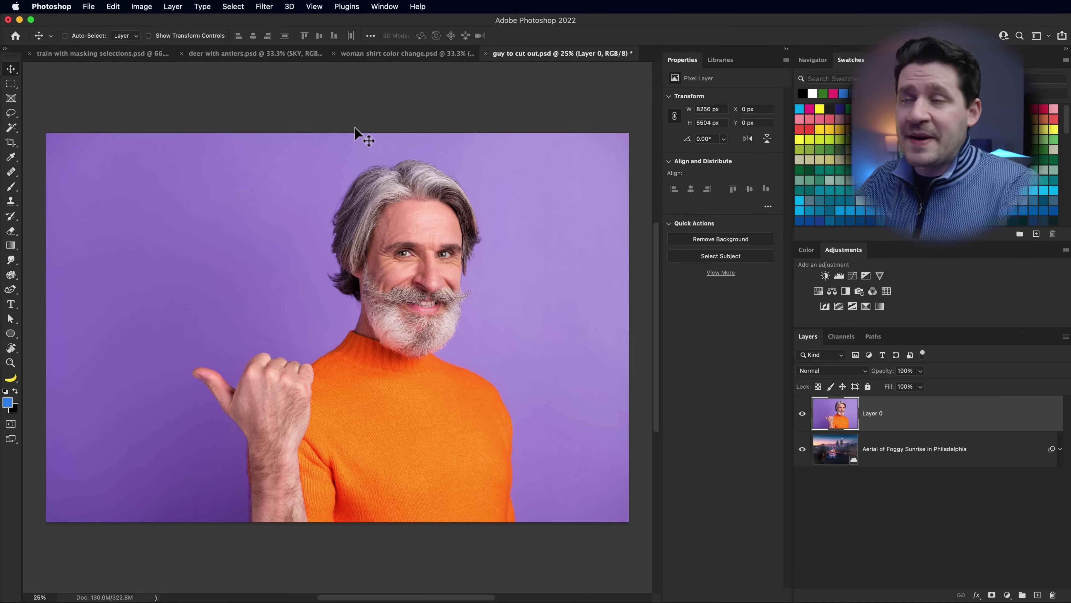
left_click(14, 129)
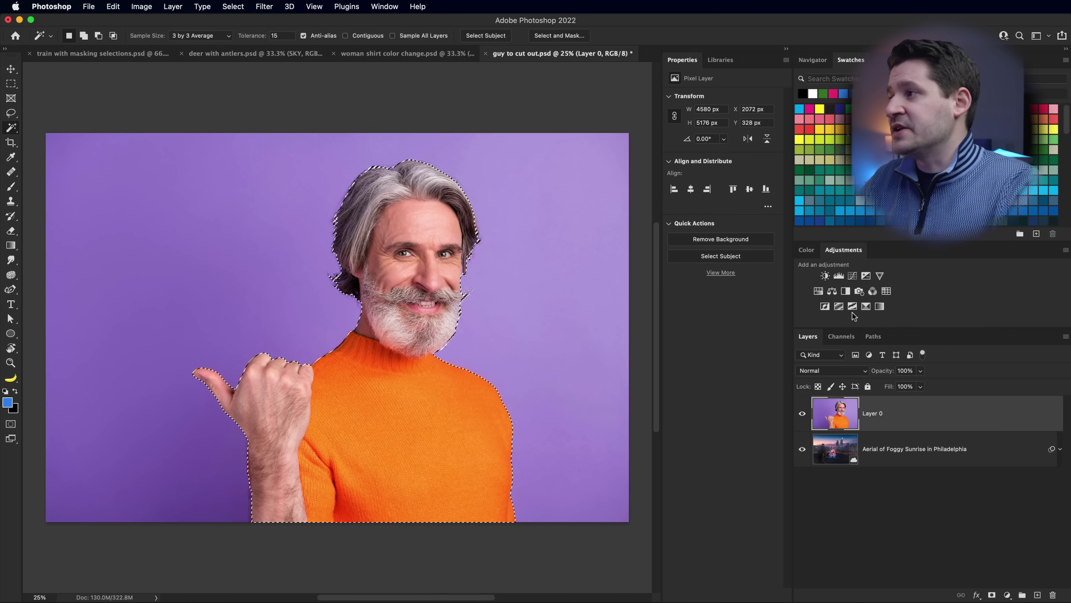
Step: Try a Hue/Saturation adjustment with saturation at -100 on the selected man, and try a layer mask on Layer 0 from the same selection
left_click(819, 291)
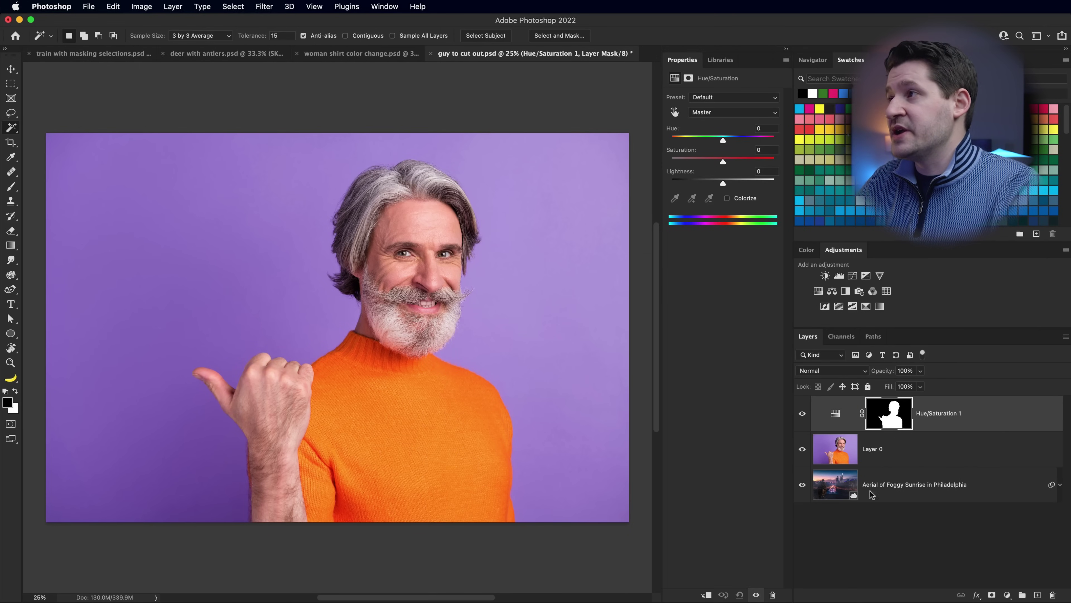
left_click_drag(725, 164, 654, 163)
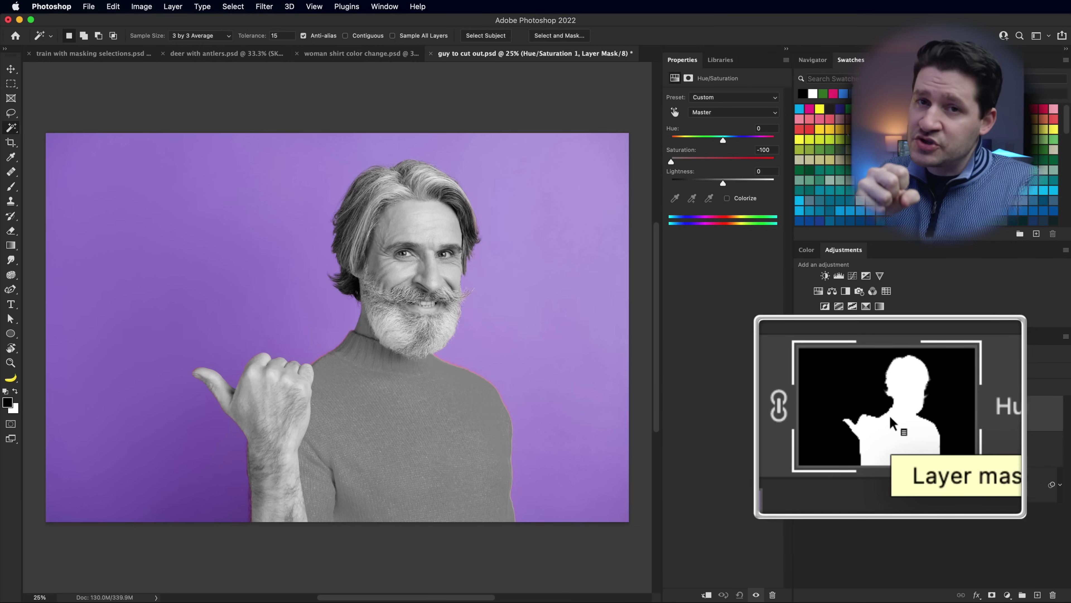
key("super+z")
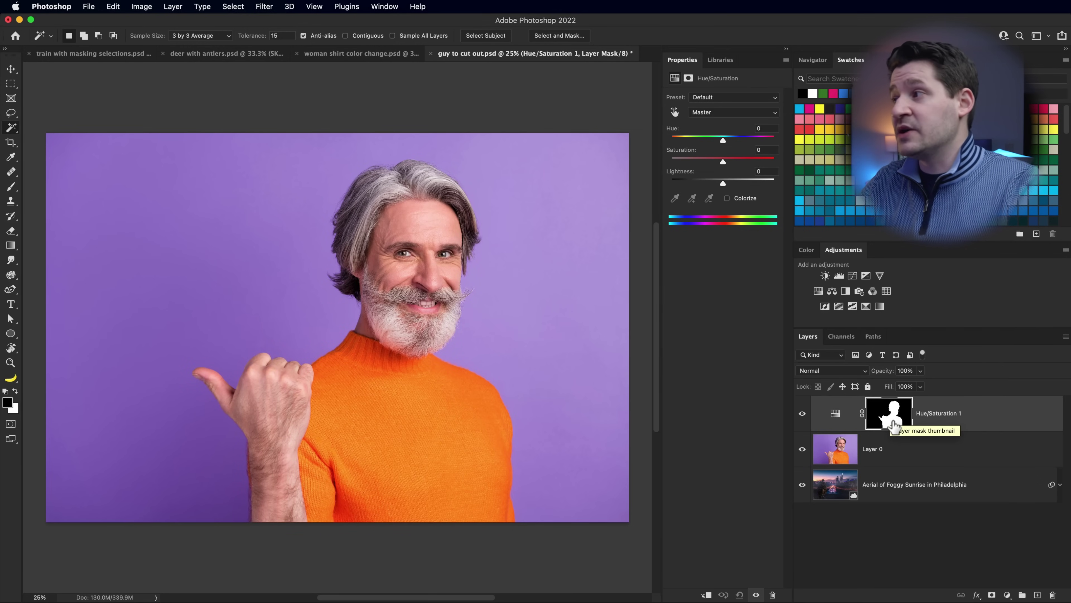
key("super+z")
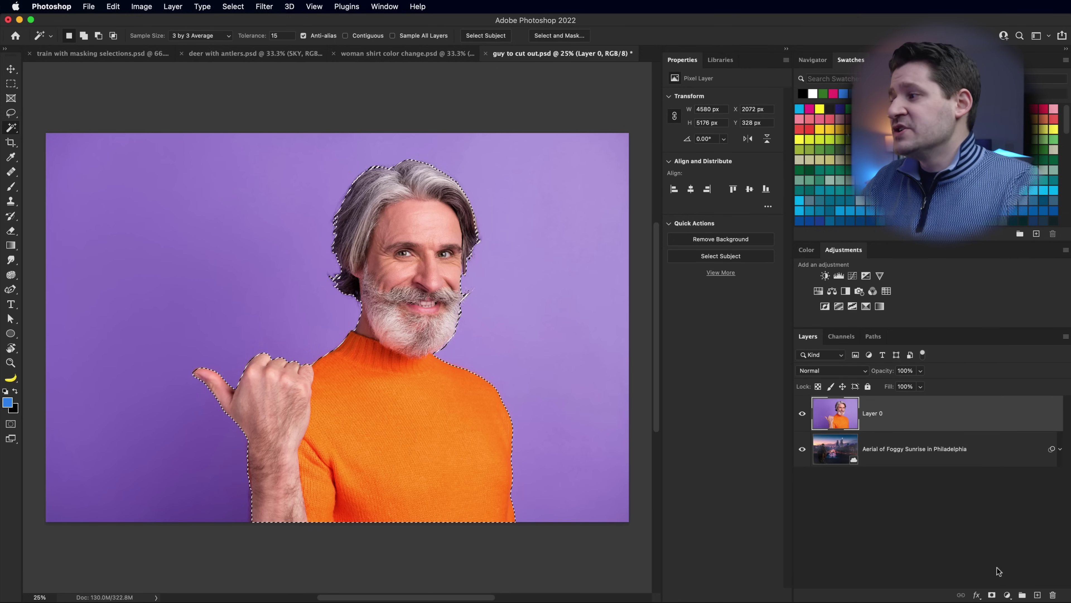
left_click(992, 595)
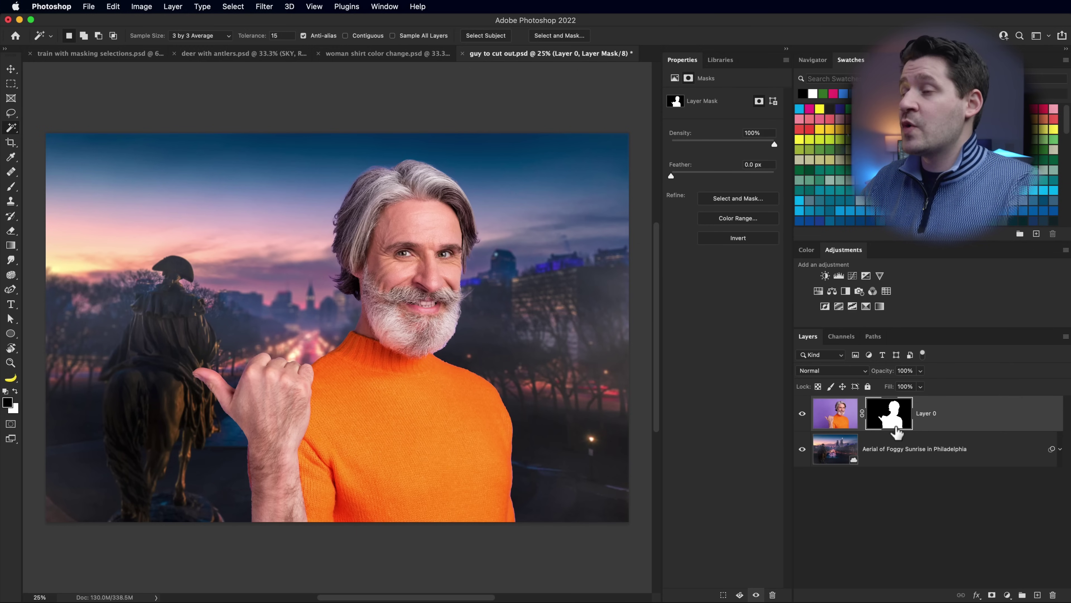
key("super+z")
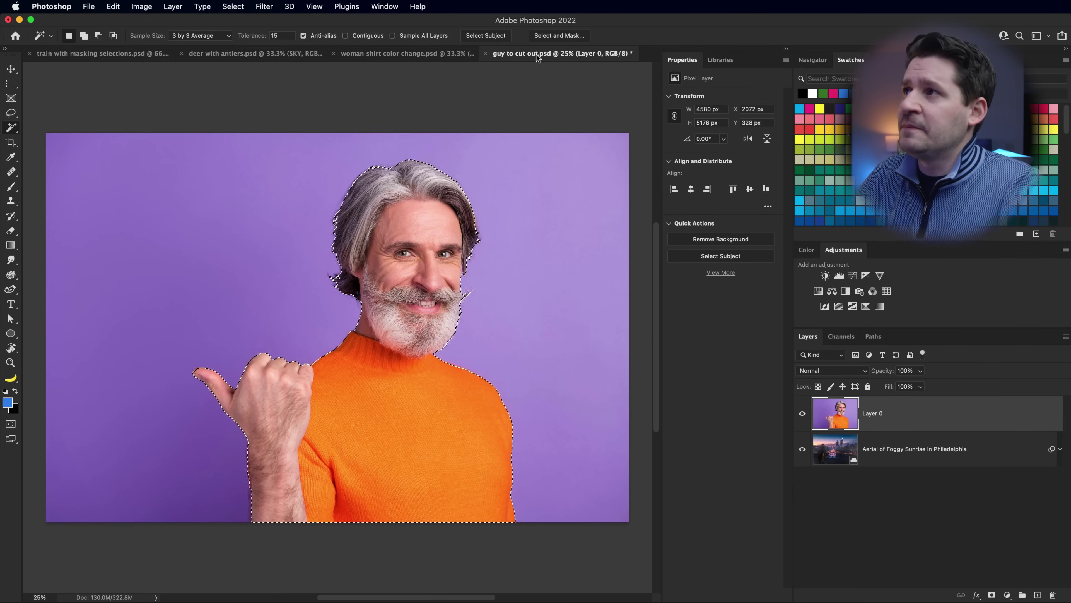
Step: Send the man's selection through Select and Mask with the output set to Layer Mask, masking out the purple background of Layer 0
left_click(549, 36)
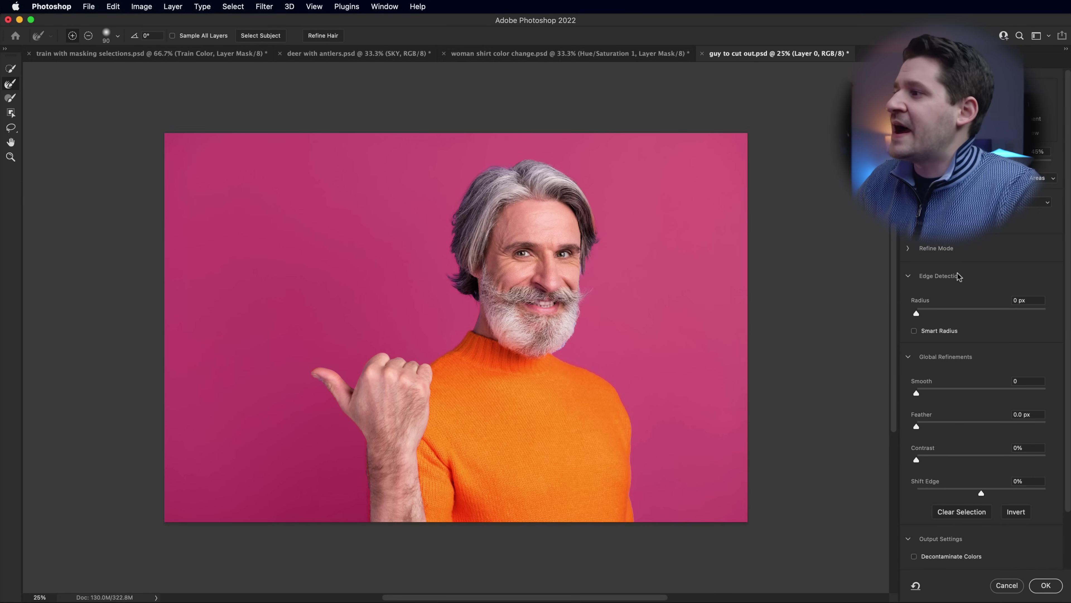
scroll(1035, 366, "down", 3)
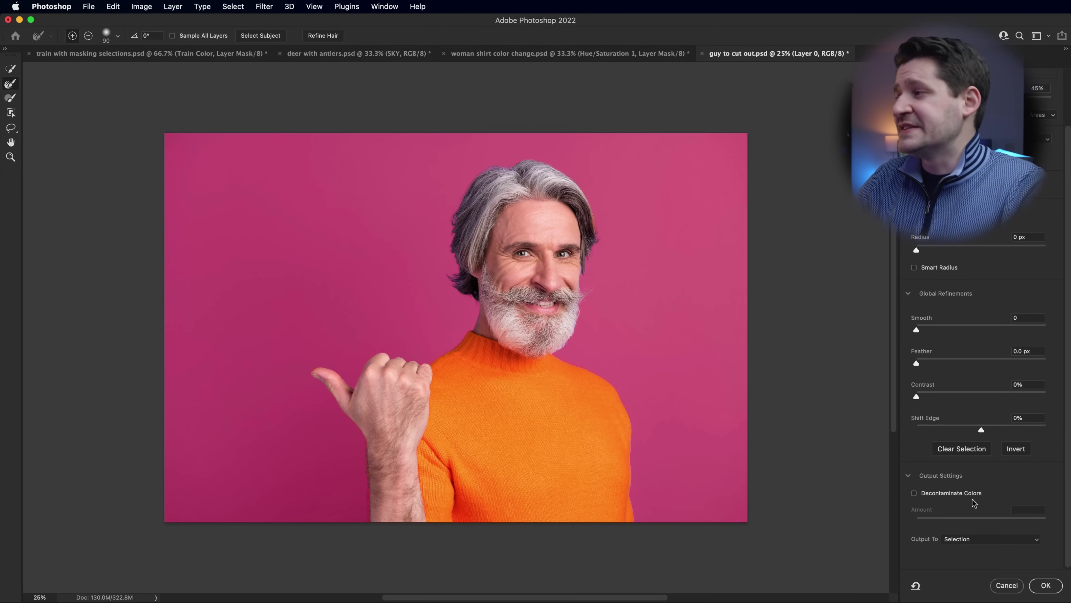
left_click(978, 536)
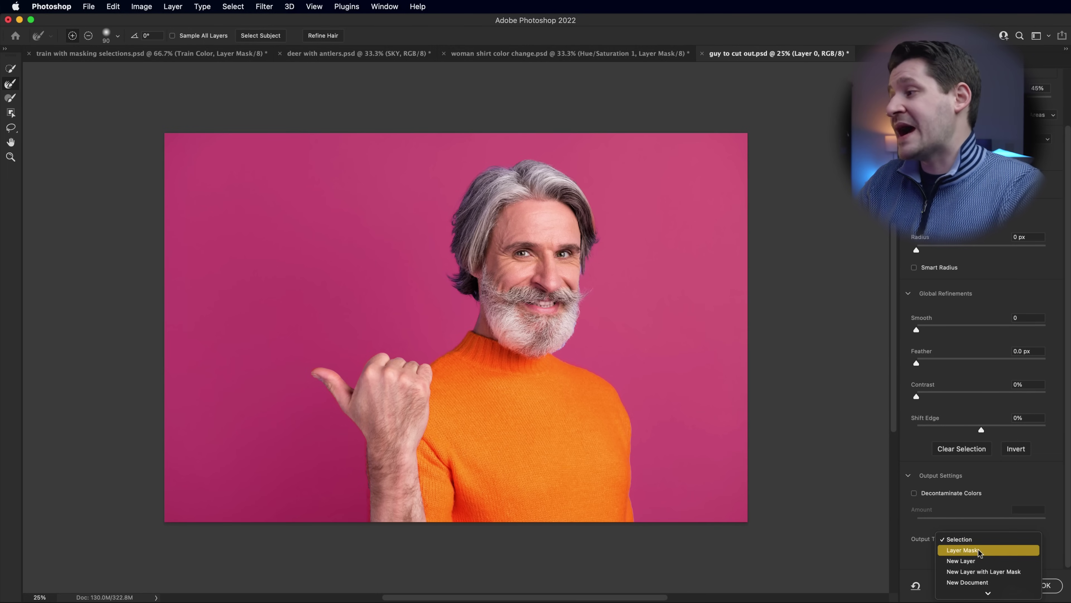
left_click(979, 550)
left_click(967, 540)
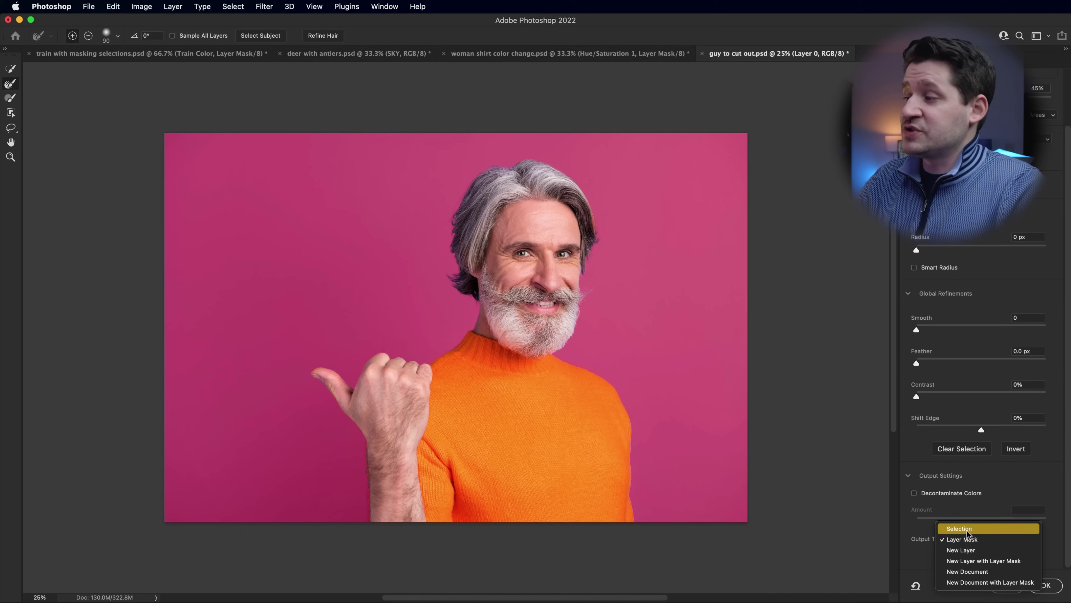
left_click(969, 540)
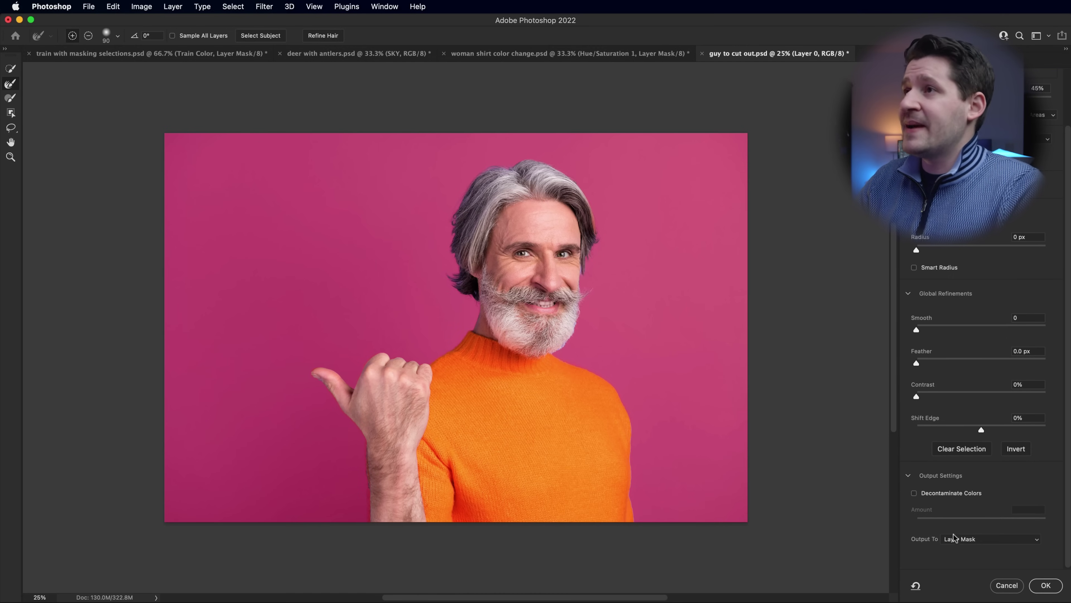
left_click(1046, 585)
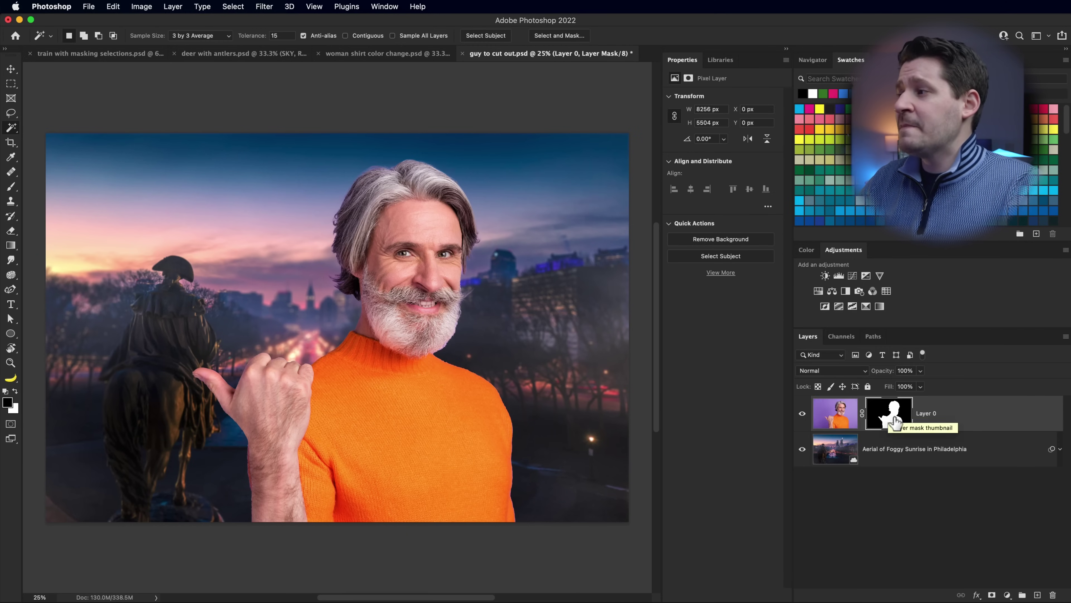
Step: Reopen Layer 0's mask in Select and Mask and brush along the hair edge behind the man's neck with the Refine Edge brush
right_click(883, 412)
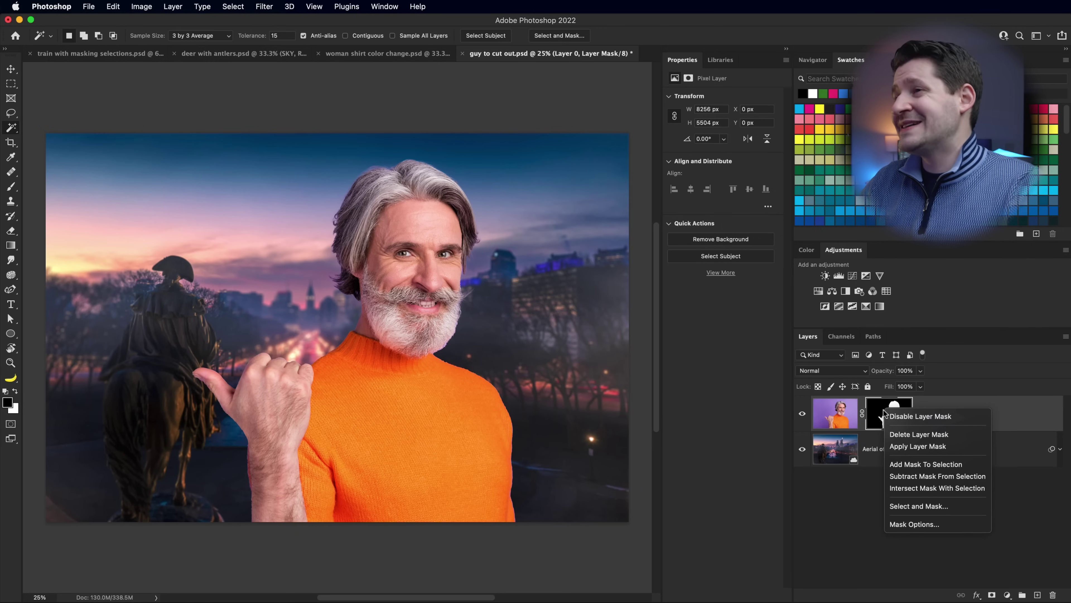
key("Escape")
key("z")
left_click_drag(342, 274, 355, 215)
scroll(386, 237, "down", 5)
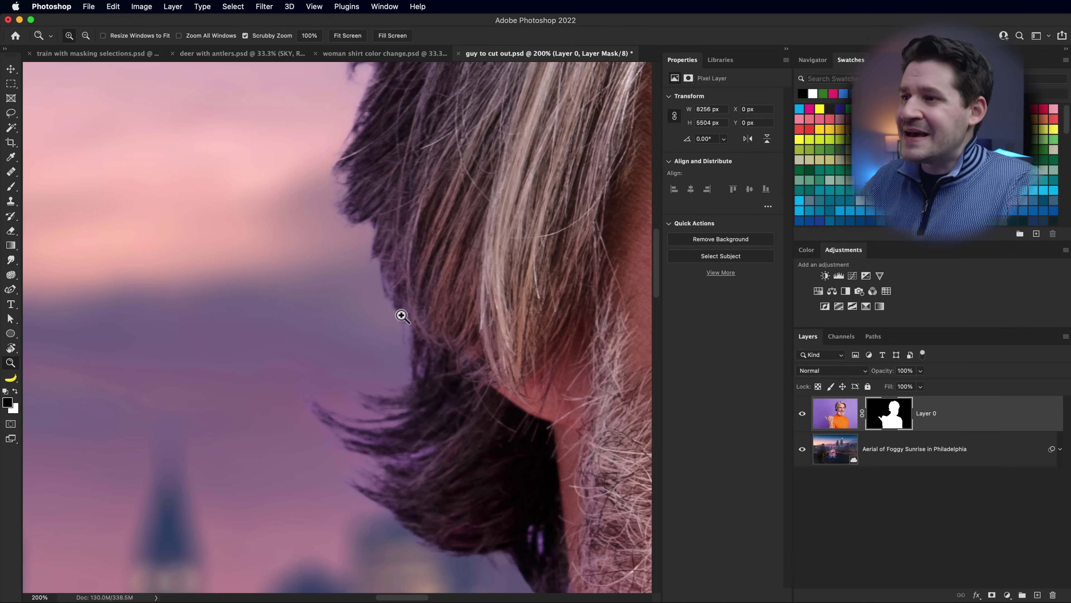
right_click(886, 407)
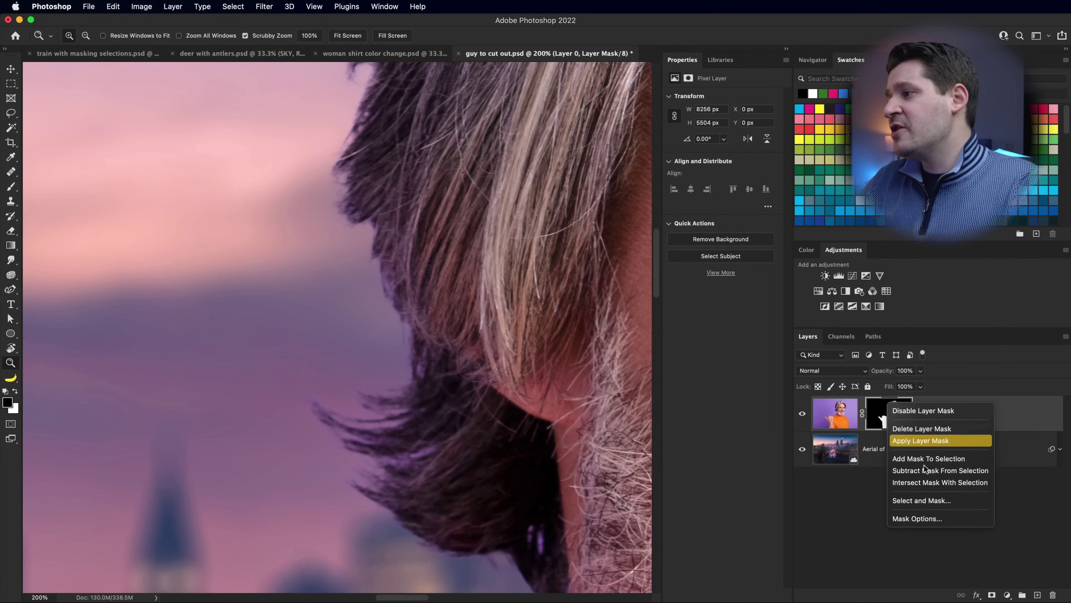
left_click(922, 501)
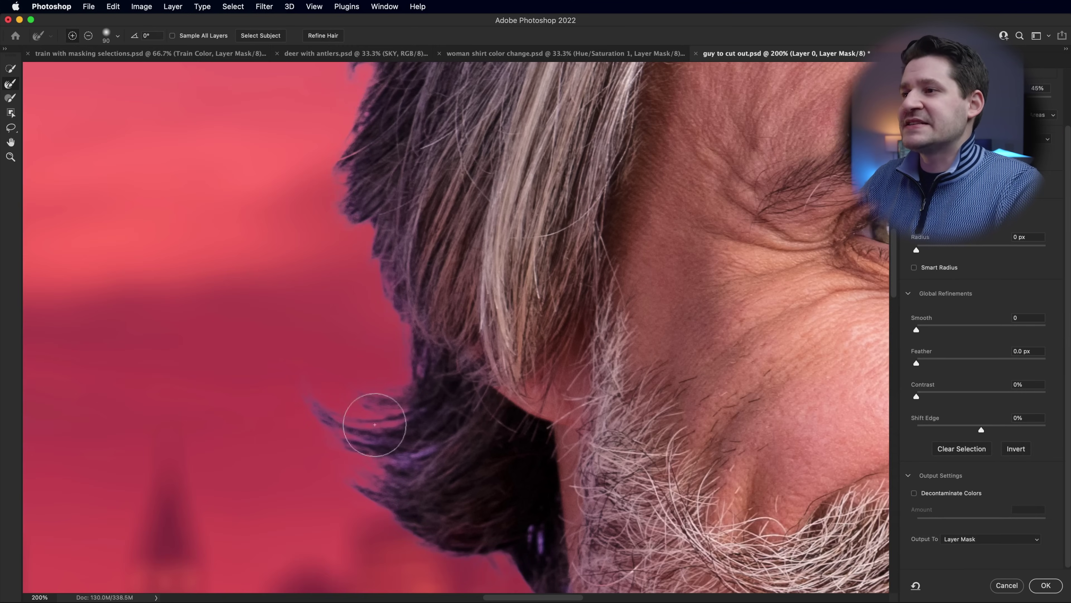
mouse_move(374, 424)
left_mouse_down()
mouse_move(419, 371)
mouse_move(493, 354)
left_mouse_up()
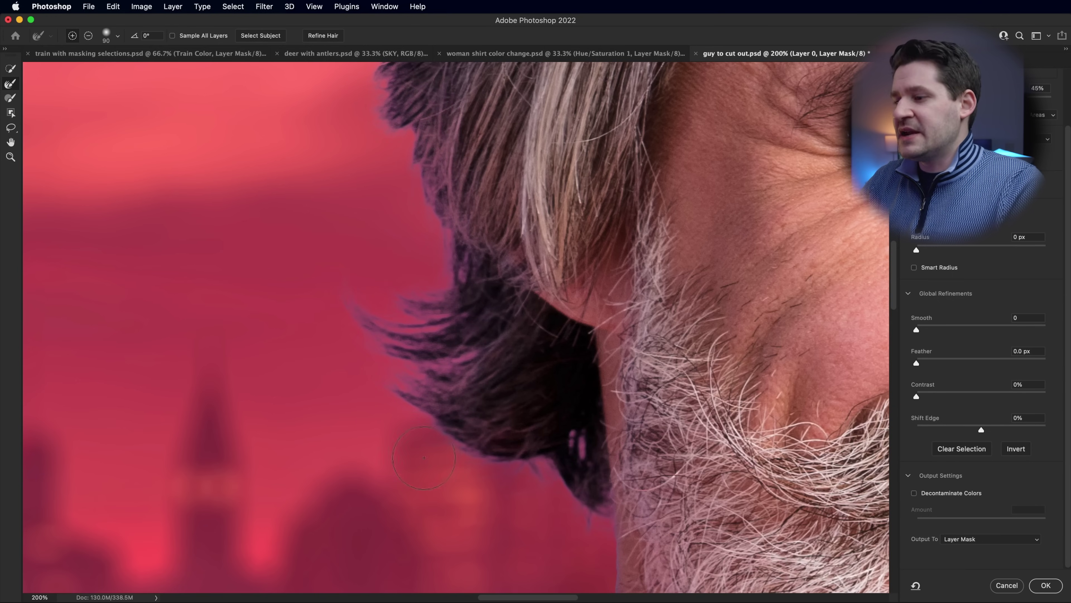
Step: Enlarge the Refine Edge brush to 200 px and apply the refinement to Layer 0's mask
key("super+minus")
key("super+minus")
key("super+minus")
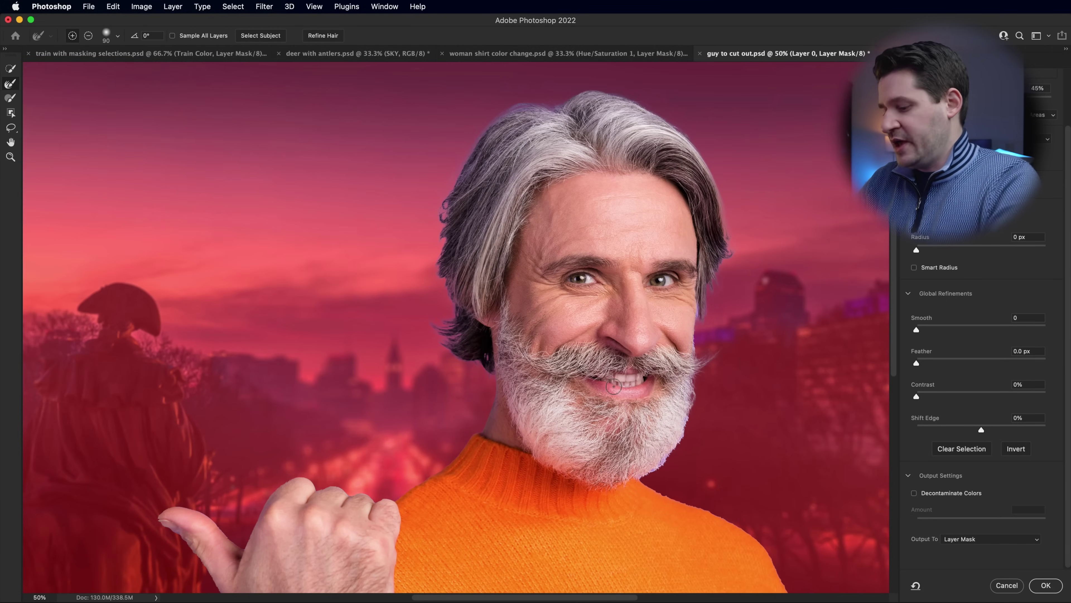
key("bracketright")
key("bracketright")
key("bracketright")
key("bracketright")
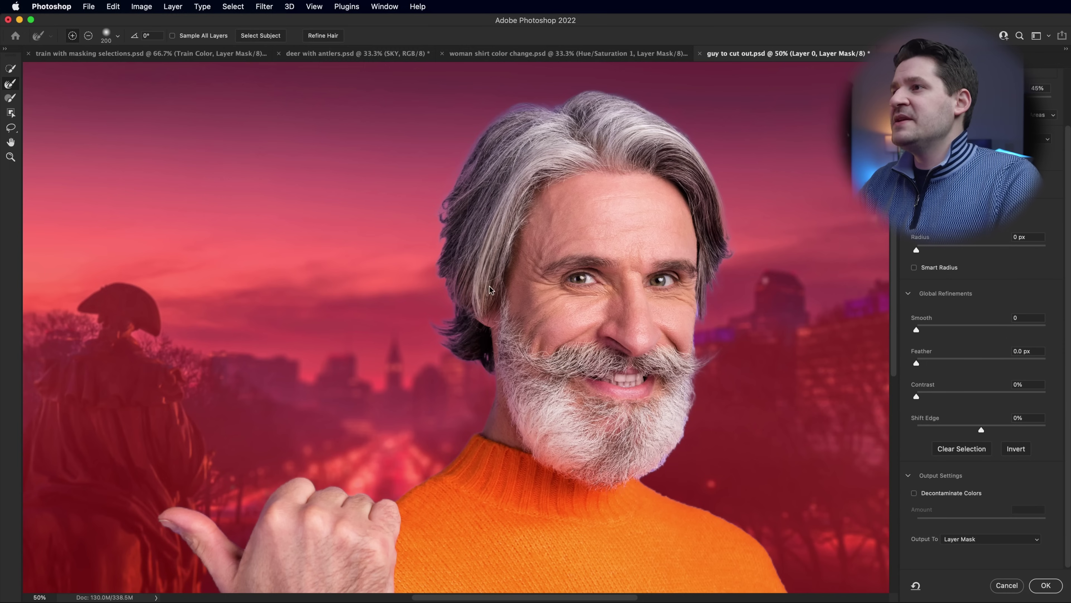
left_click(1043, 587)
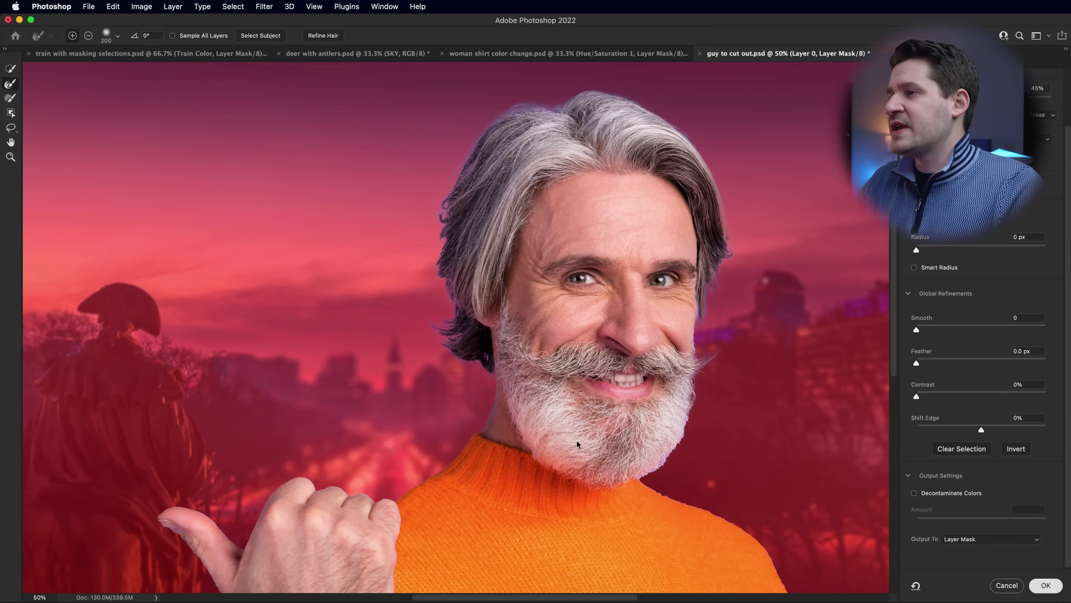
Step: Examine the cutout edges up close around the hair behind the neck, the beard and the orange sweater
scroll(401, 325, "left", 2)
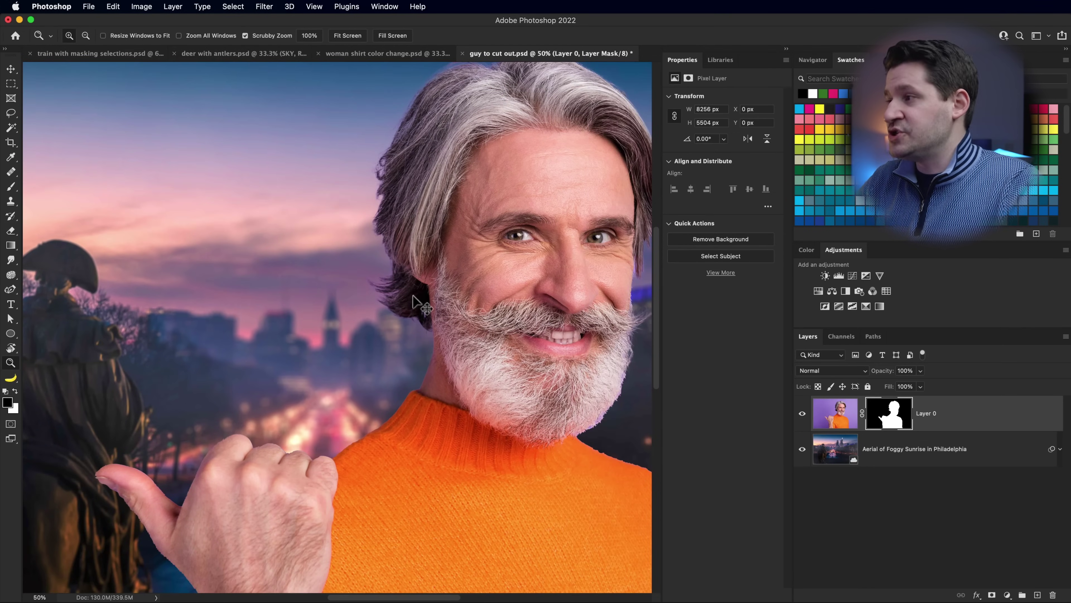
key("super+minus")
key("super+plus")
key("super+plus")
key("super+plus")
key("super+plus")
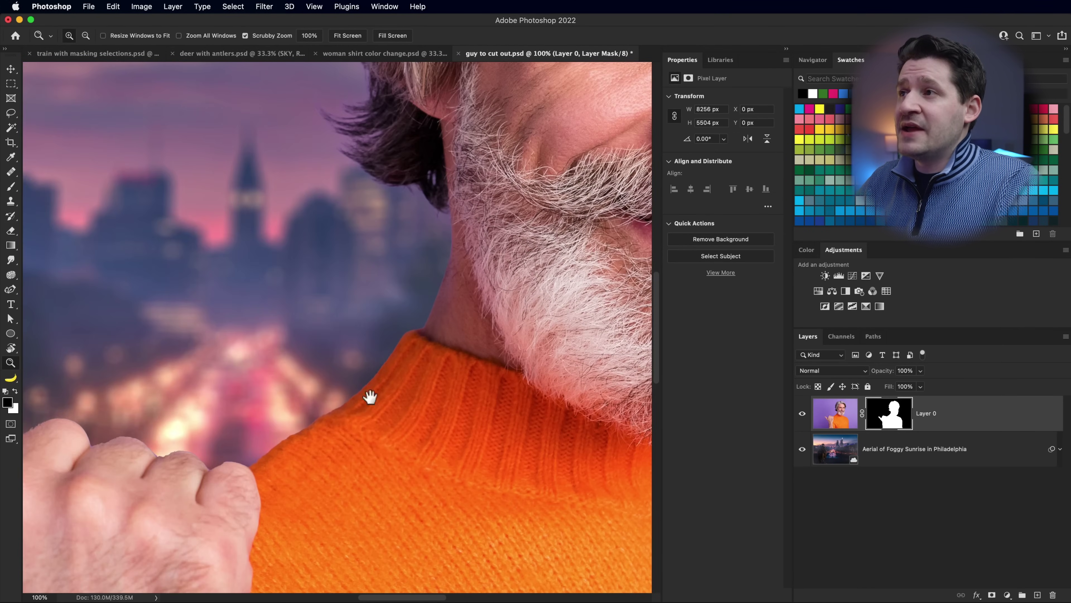
scroll(370, 397, "up", 5)
left_click(401, 322)
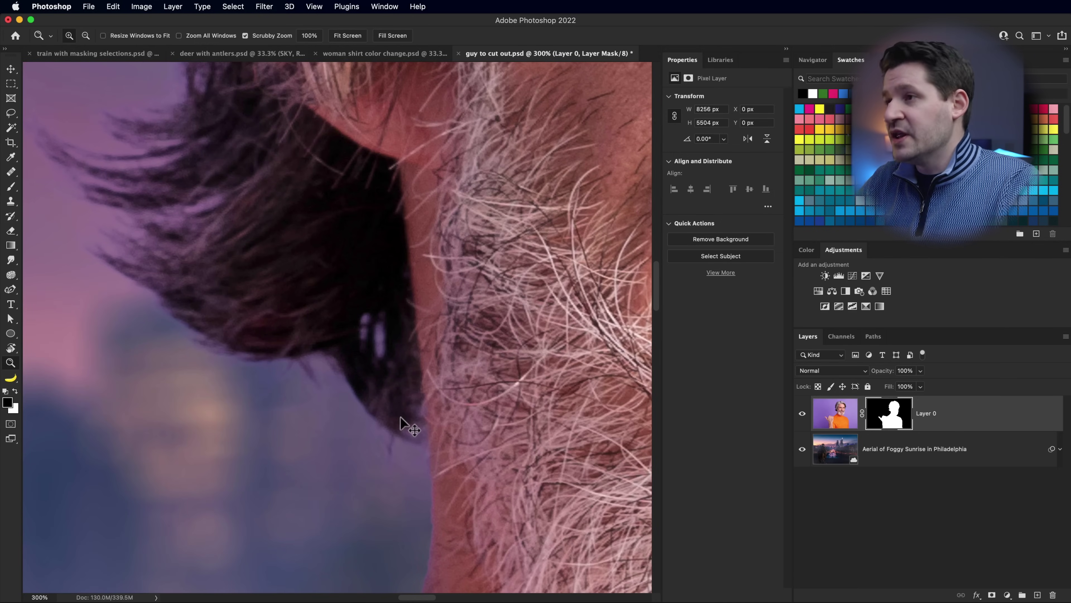
key("super+minus")
key("super+minus")
key("super+minus")
key("super+minus")
key("super+minus")
scroll(412, 407, "down", 3)
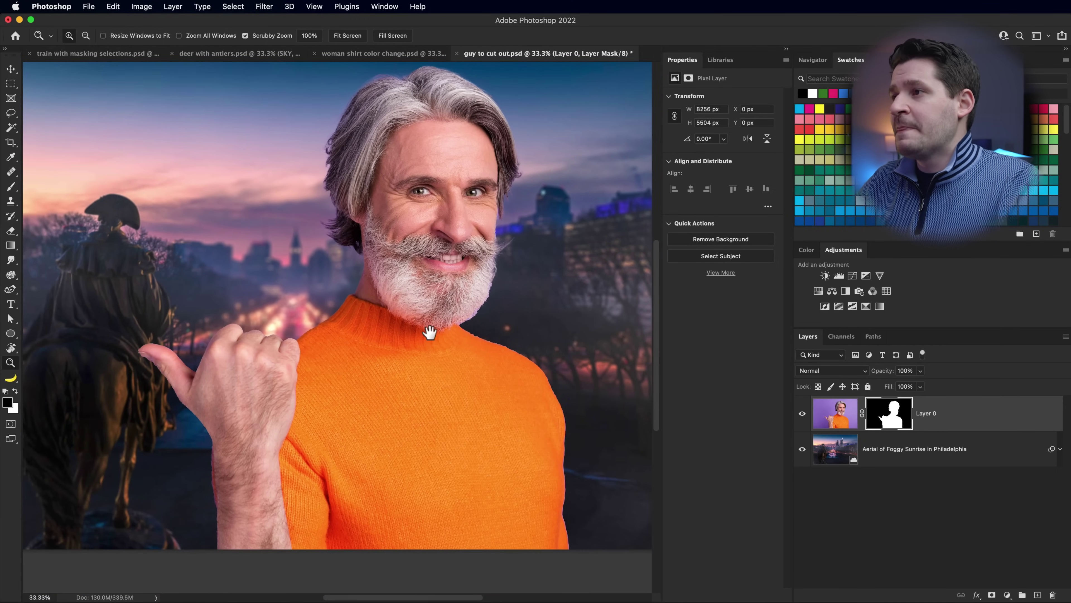
left_click(483, 318)
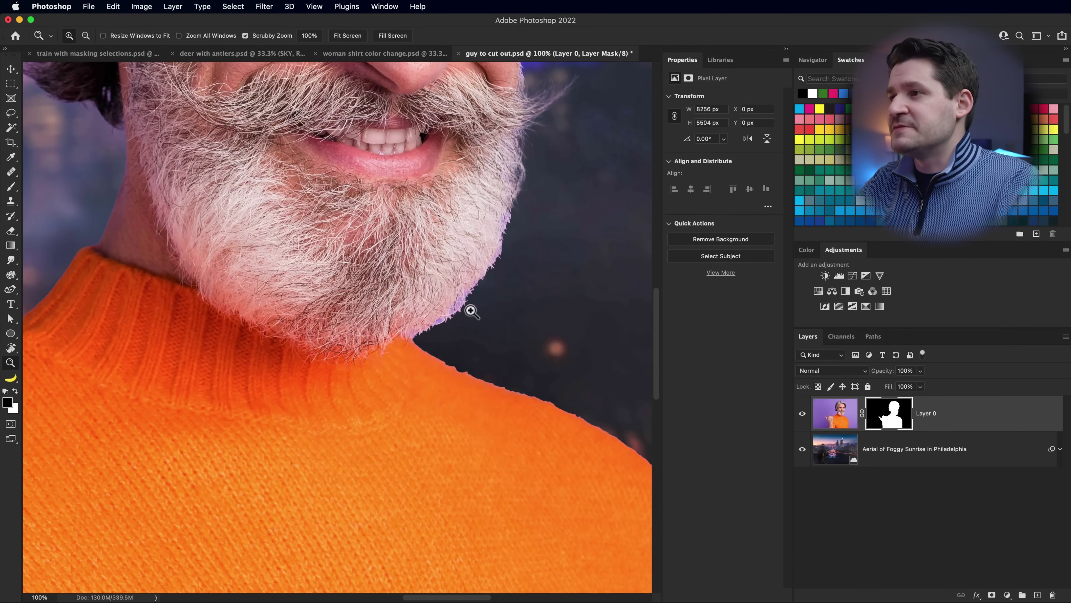
key("super+minus")
key("super+minus")
key("super+minus")
key("super+minus")
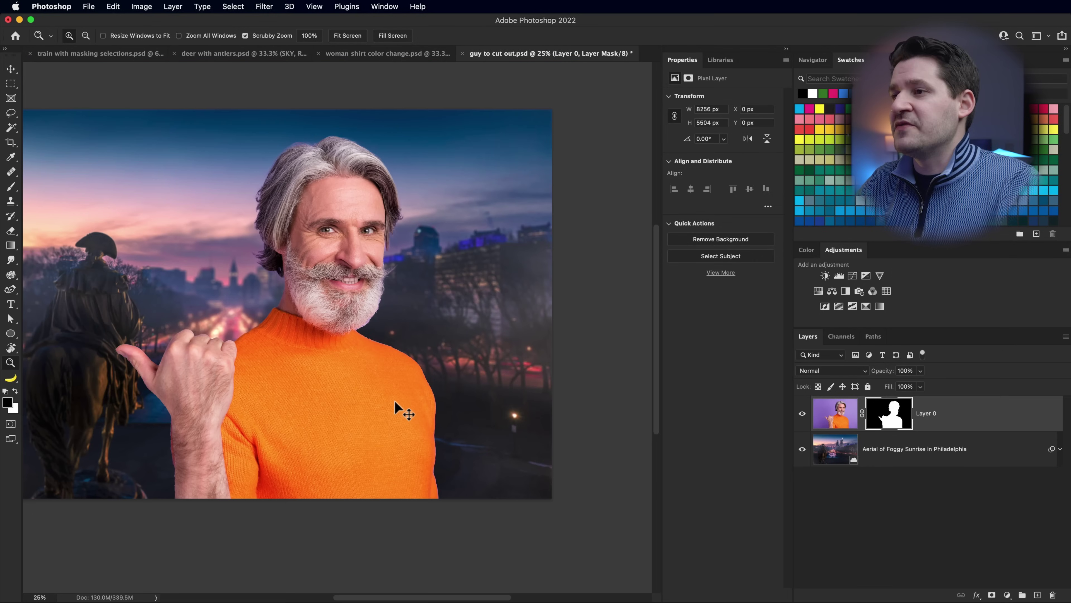
Step: Disable the layer mask on Layer 0
scroll(437, 320, "up", 3)
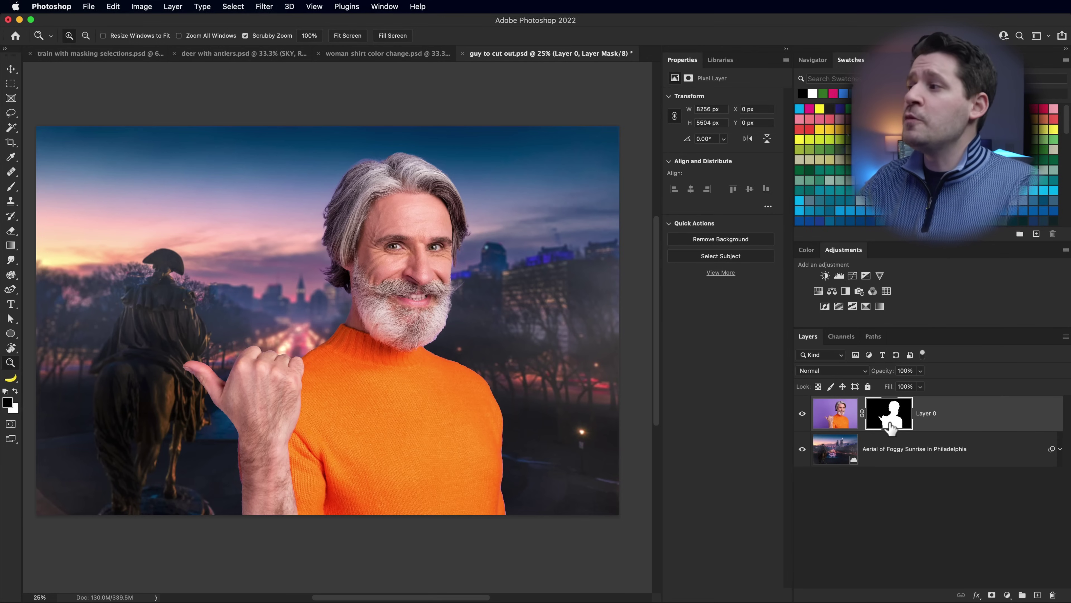
left_click(892, 420, "shift")
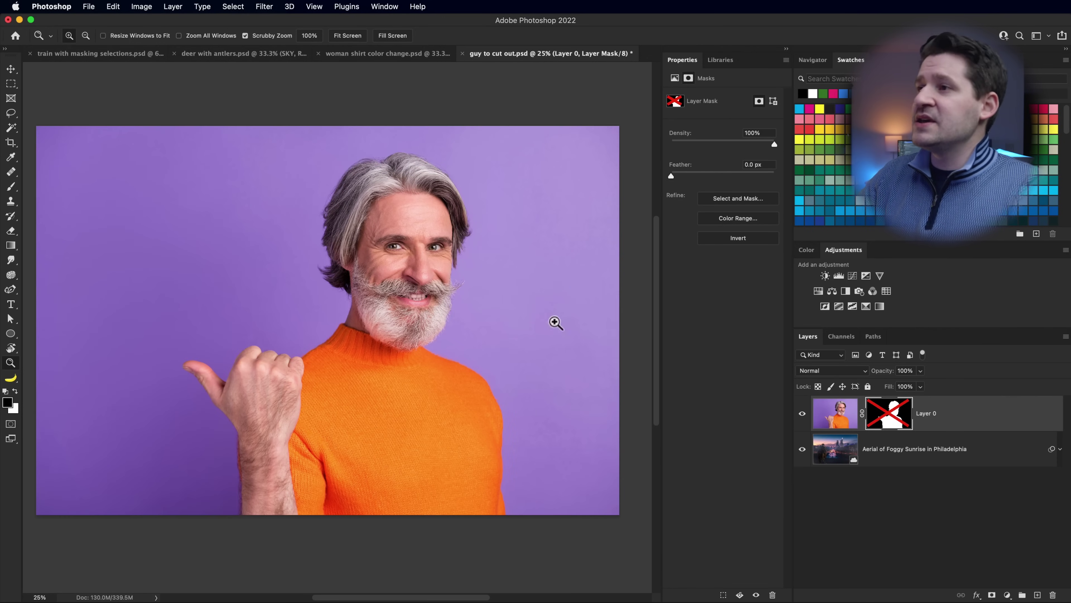